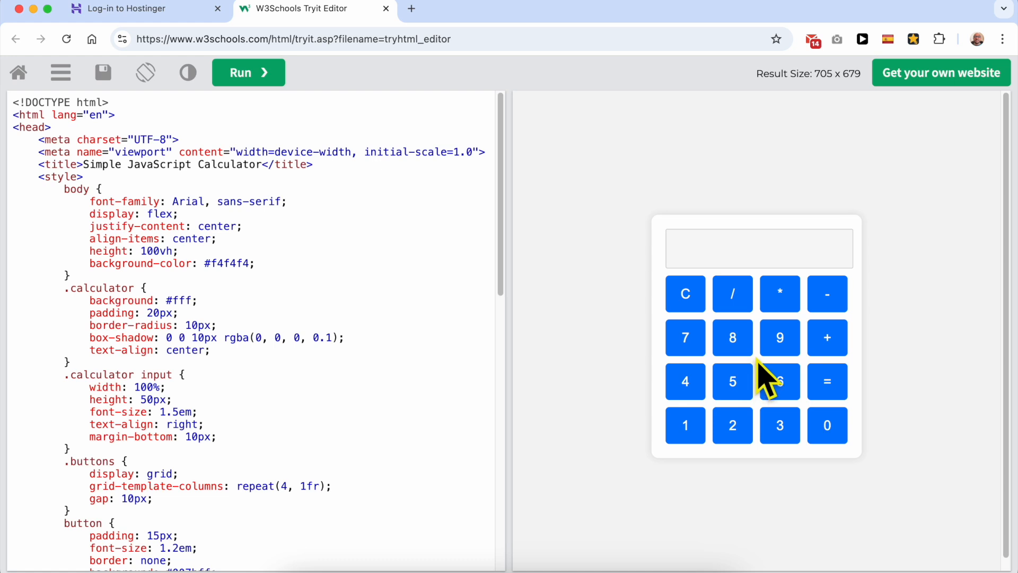
# Step: Test addition on the previewed calculator by entering 5+50, clearing the display and computing 5+5
pyautogui.click(733, 382)
pyautogui.click(829, 339)
pyautogui.click(732, 392)
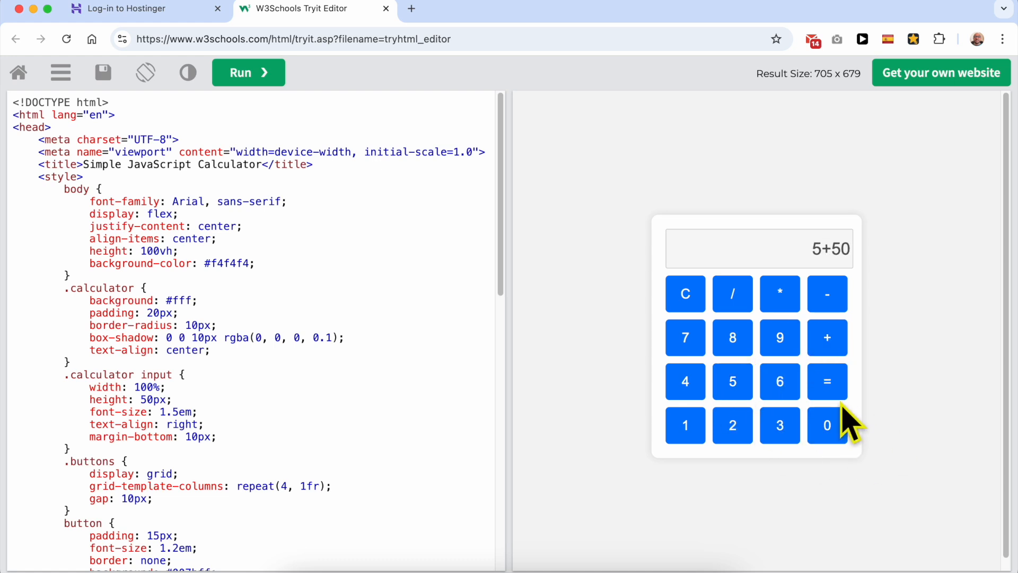
pyautogui.click(703, 292)
pyautogui.click(737, 392)
pyautogui.click(824, 344)
pyautogui.click(736, 387)
pyautogui.click(843, 390)
# Step: Clear the calculator display and test multiplication by computing 4*4
pyautogui.click(692, 299)
pyautogui.click(689, 390)
pyautogui.click(780, 297)
pyautogui.click(689, 382)
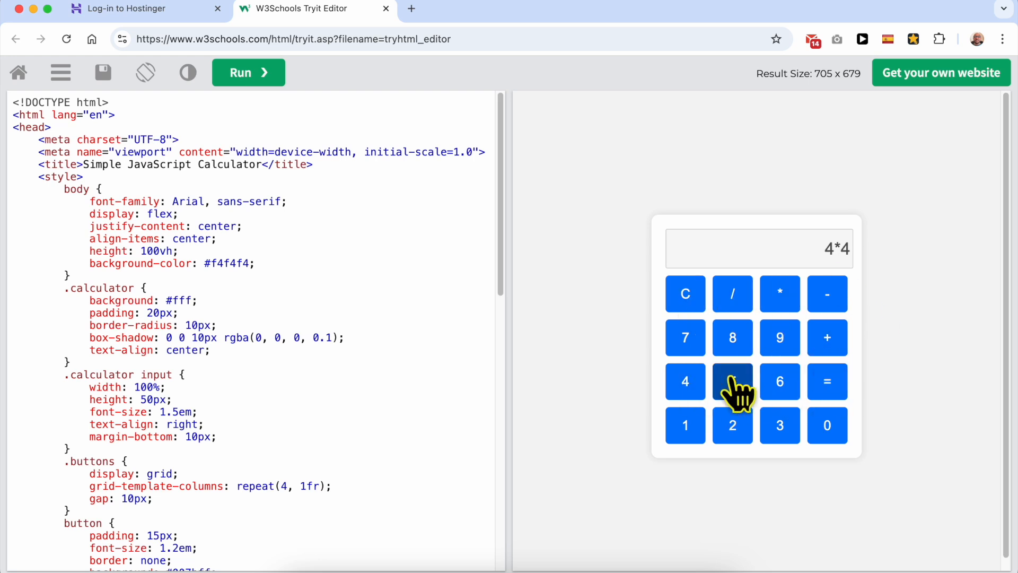
pyautogui.click(835, 384)
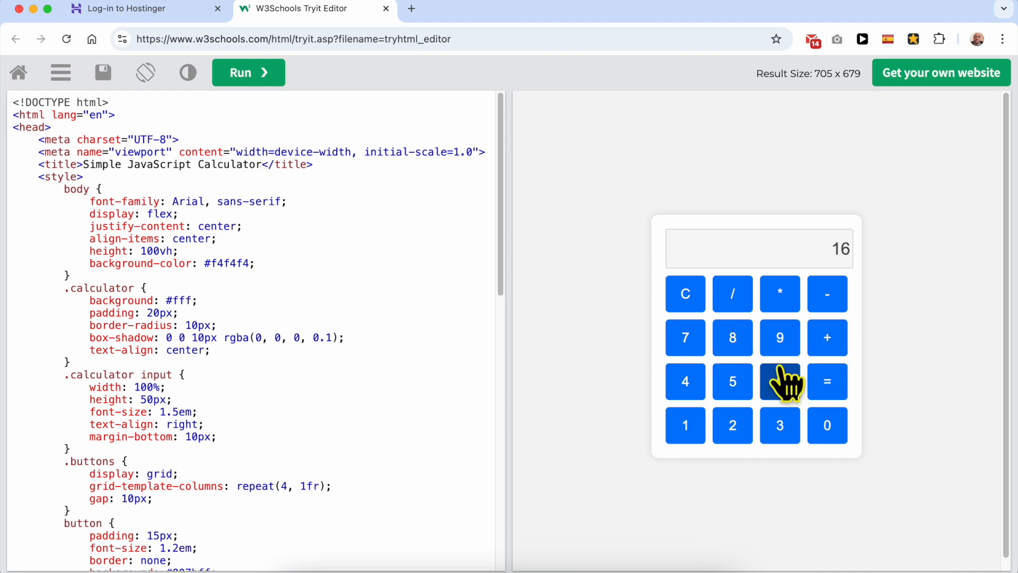
# Step: Look through the calculator's HTML source to its end and highlight the whole code
pyautogui.click(236, 338)
pyautogui.scroll(-15, 107, 273)
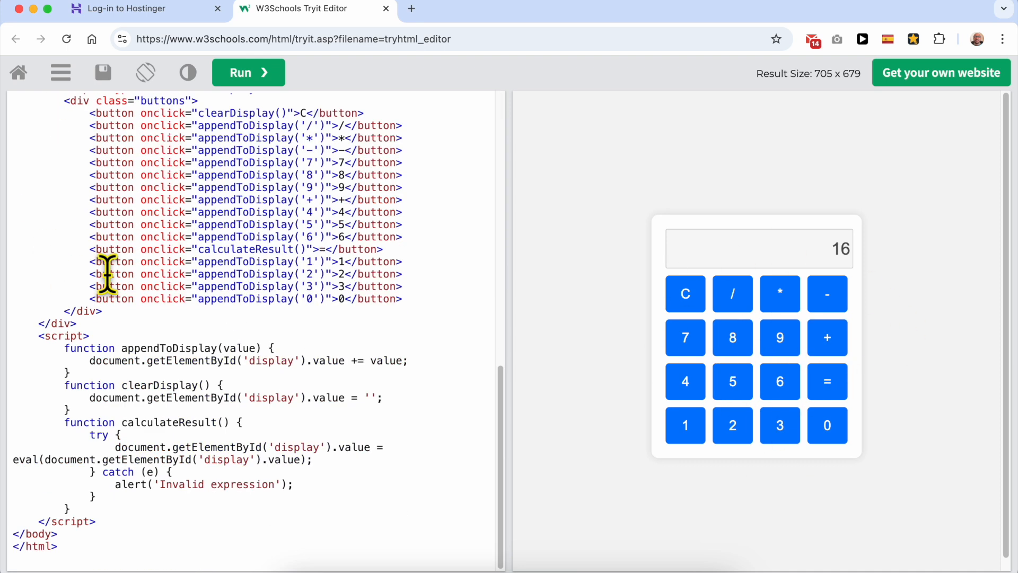
pyautogui.moveTo(80, 545); pyautogui.dragTo(71, 11)
pyautogui.click(586, 175)
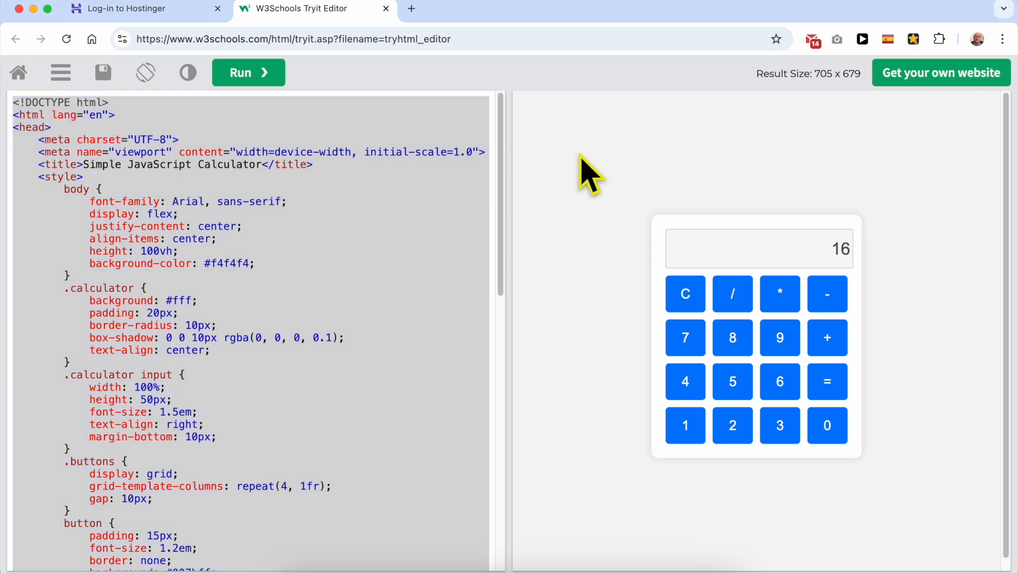
# Step: Switch to Hostinger and open the benstutorial.com website for editing from the websites list
pyautogui.click(122, 9)
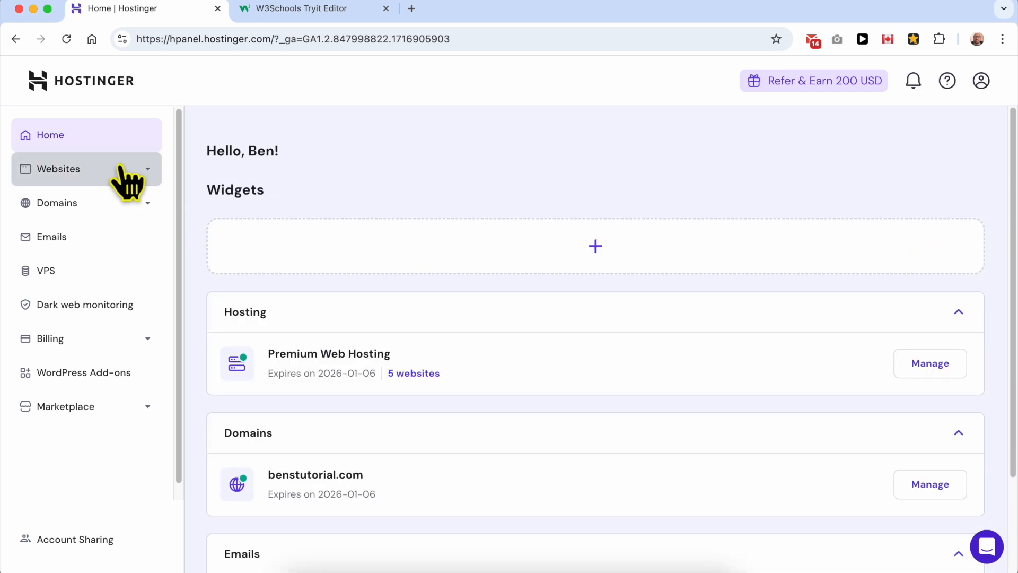
pyautogui.click(121, 168)
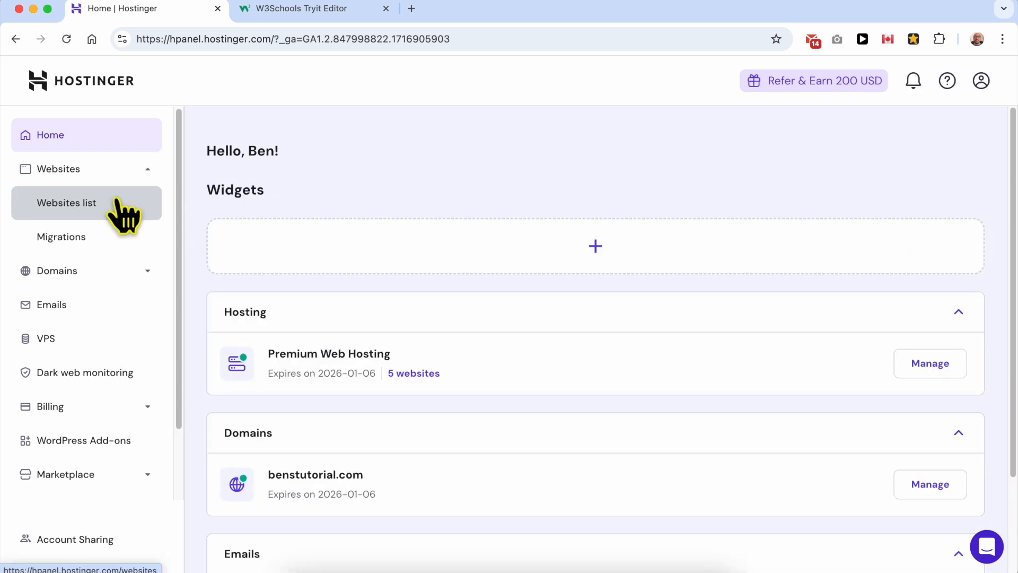
pyautogui.click(117, 202)
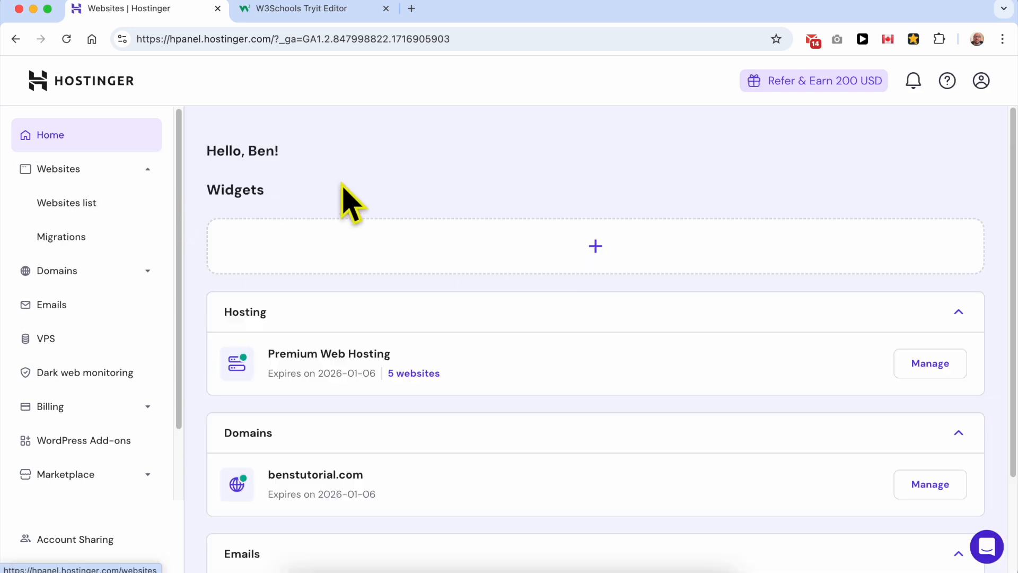
pyautogui.scroll(-10, 581, 324)
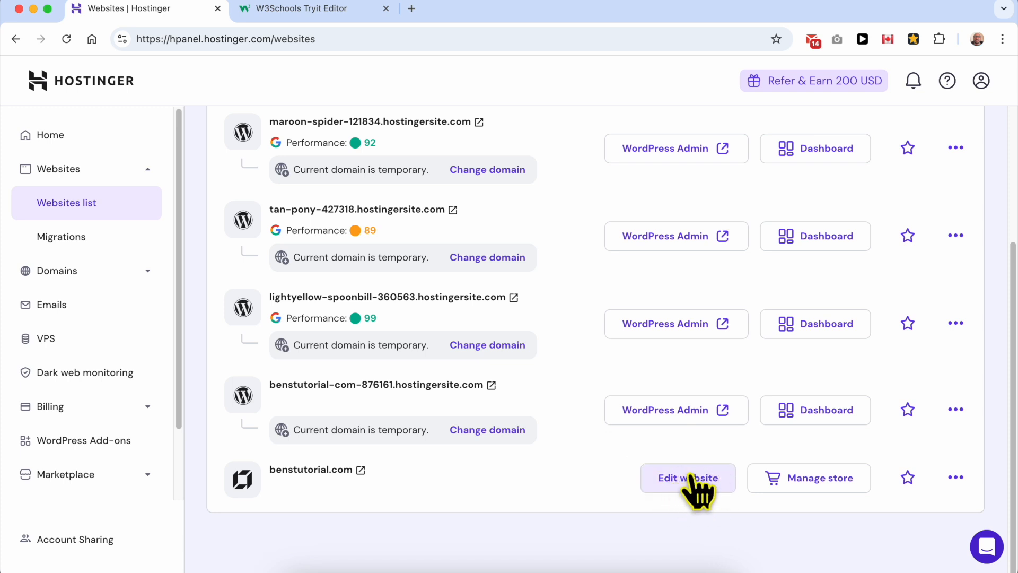
pyautogui.tripleClick(434, 472)
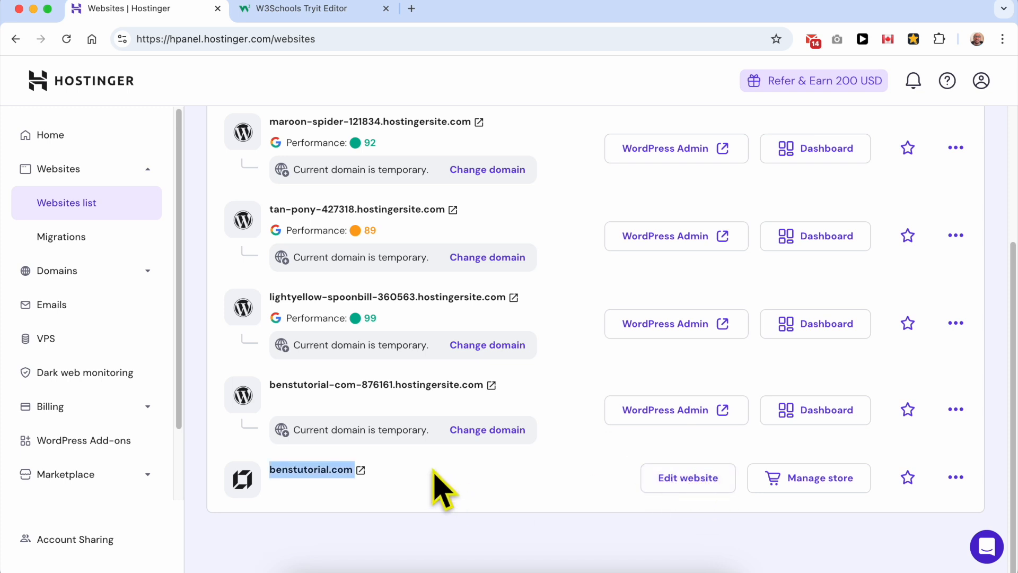
pyautogui.click(470, 476)
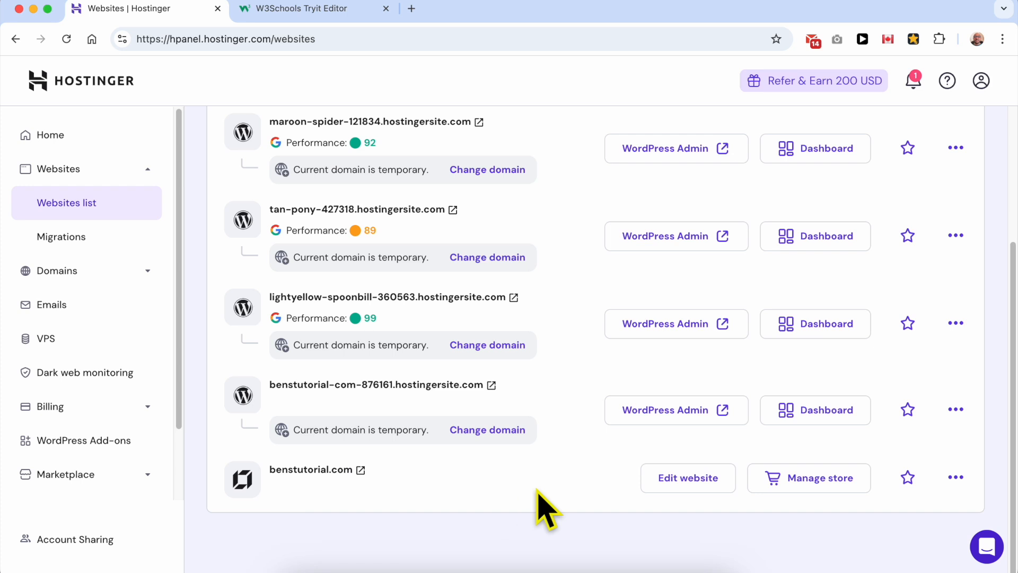
pyautogui.click(685, 478)
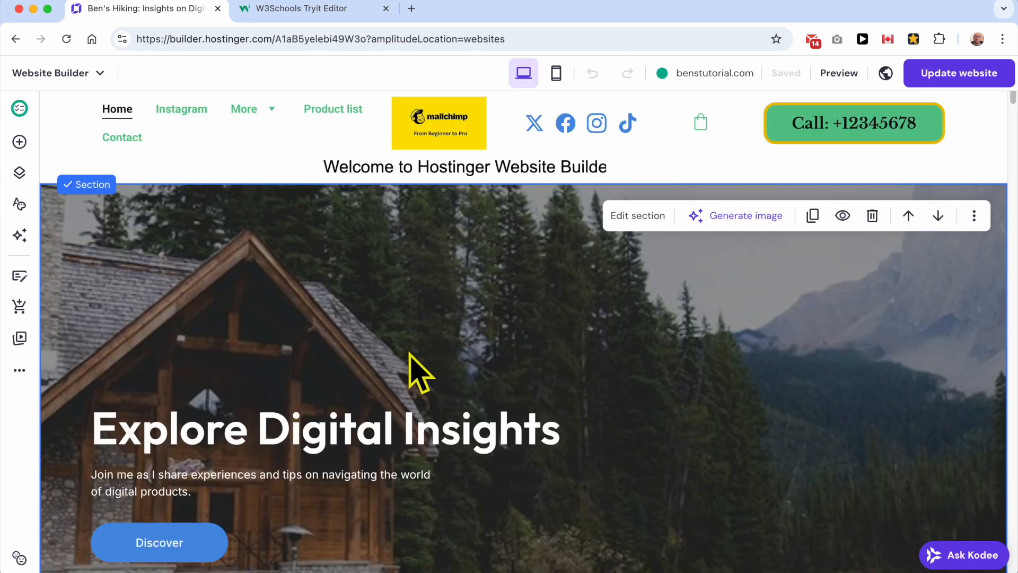
# Step: Add a new empty page to the site navigation, name it Online Calculator and save its page settings
pyautogui.click(29, 177)
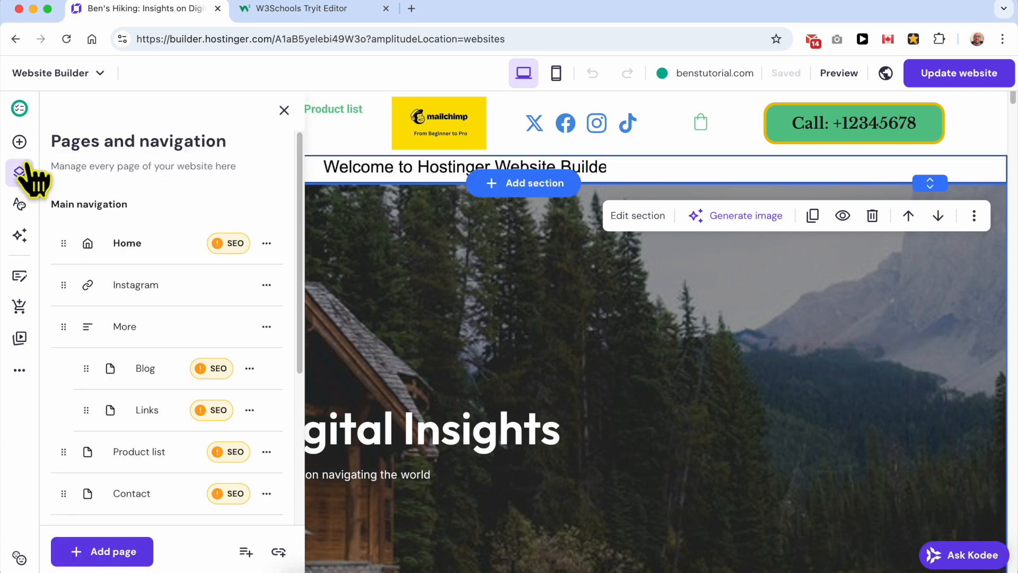
pyautogui.click(103, 554)
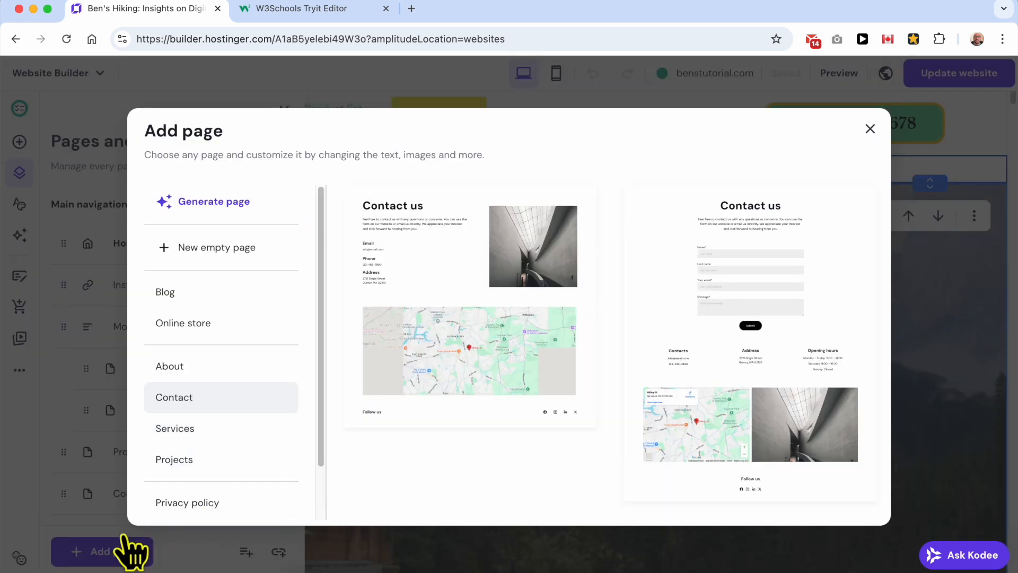
pyautogui.click(254, 248)
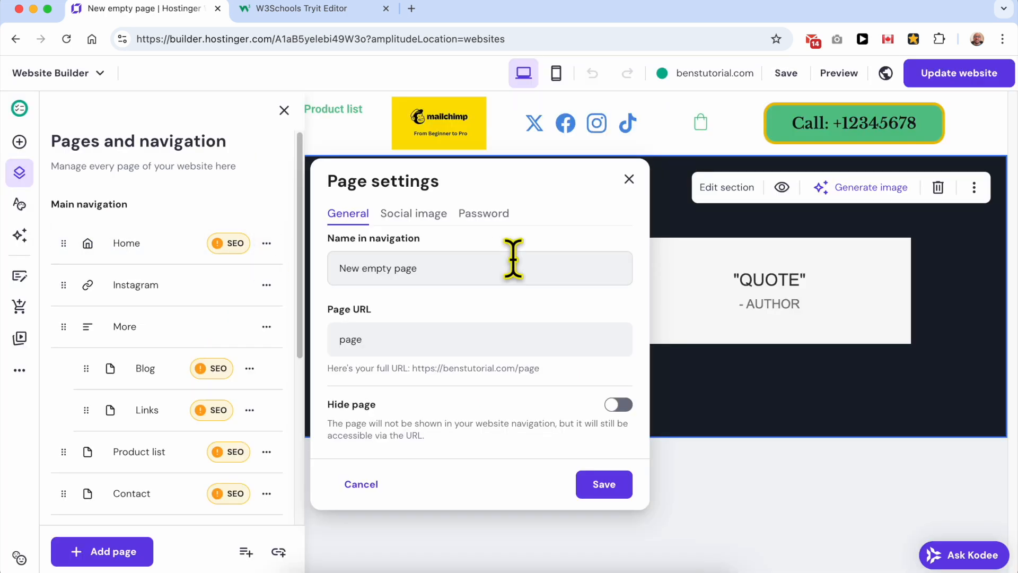
pyautogui.tripleClick(482, 275)
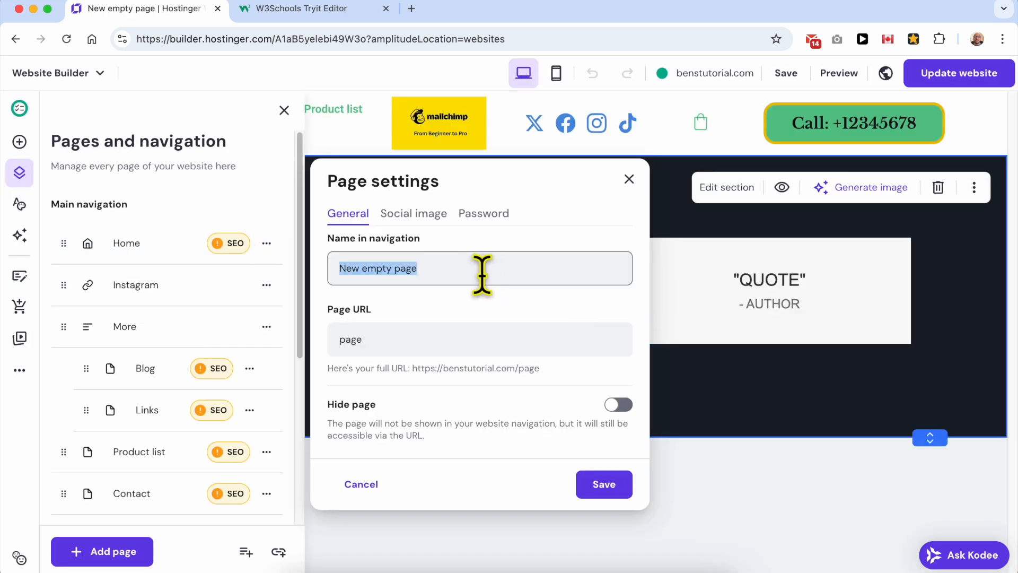
pyautogui.write('Calculator')
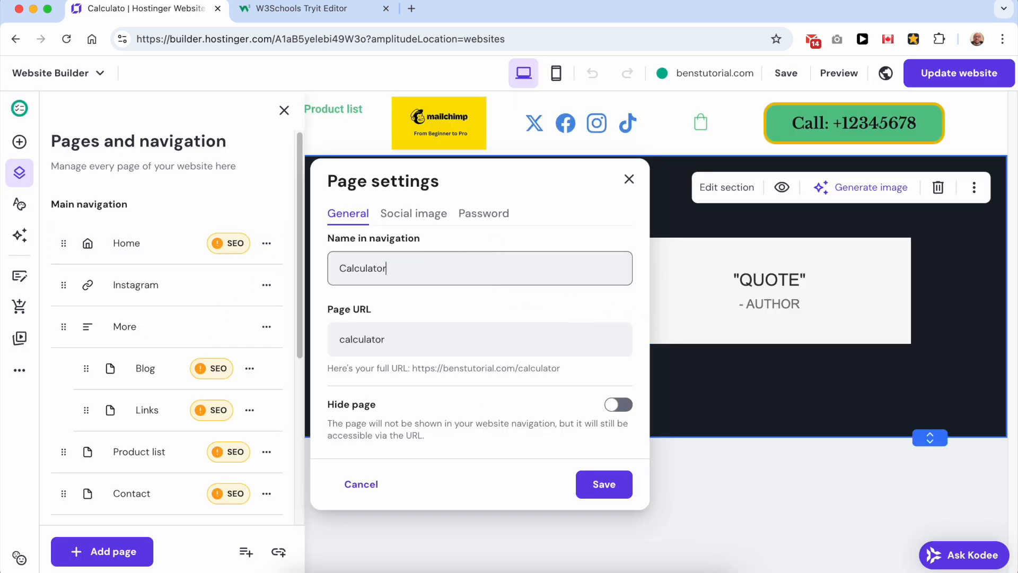
pyautogui.press('super+Left')
pyautogui.write('Online')
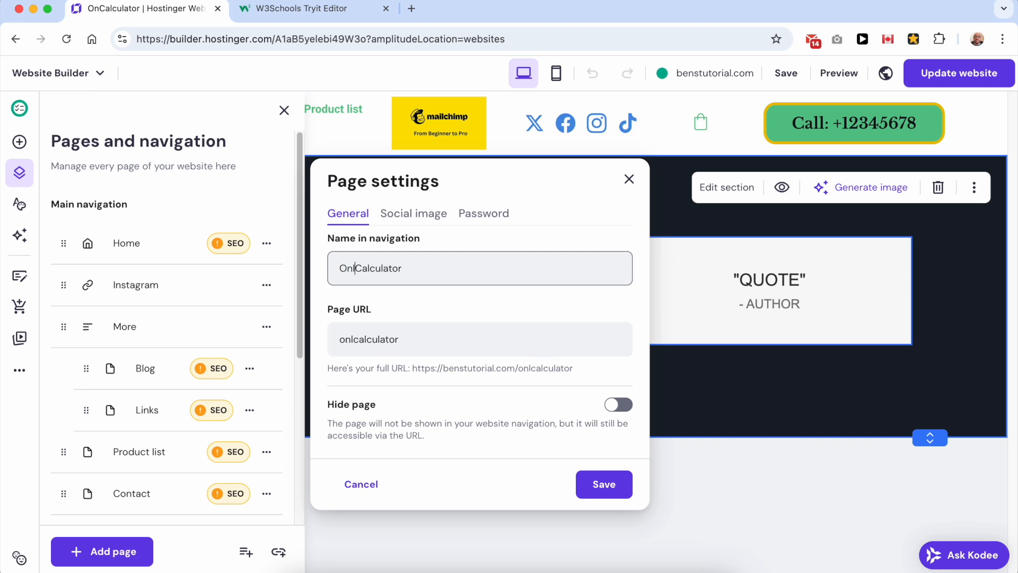
pyautogui.click(597, 493)
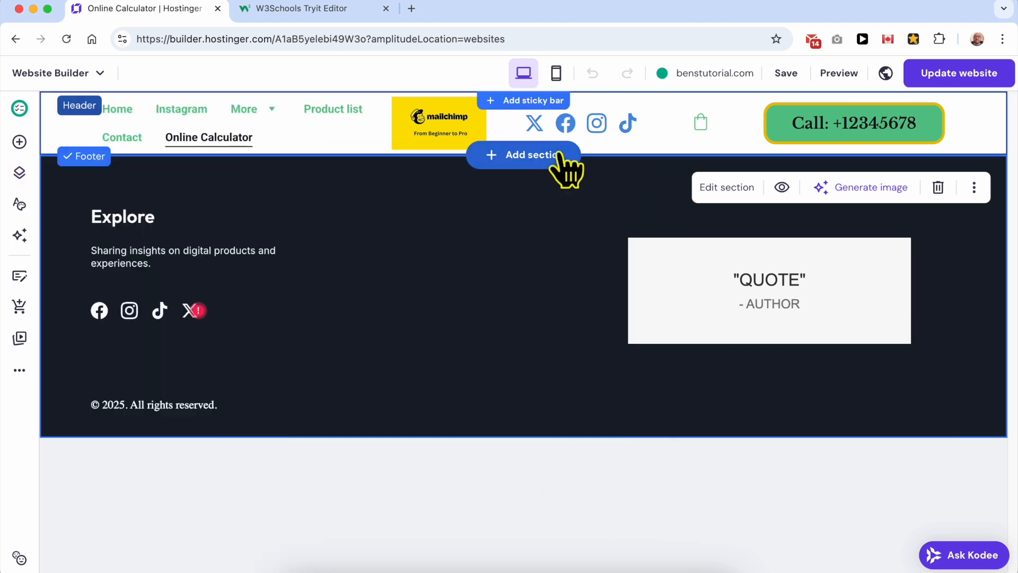
# Step: Add a blank section below the header of the Online Calculator page and place an Embed code element in it
pyautogui.click(549, 155)
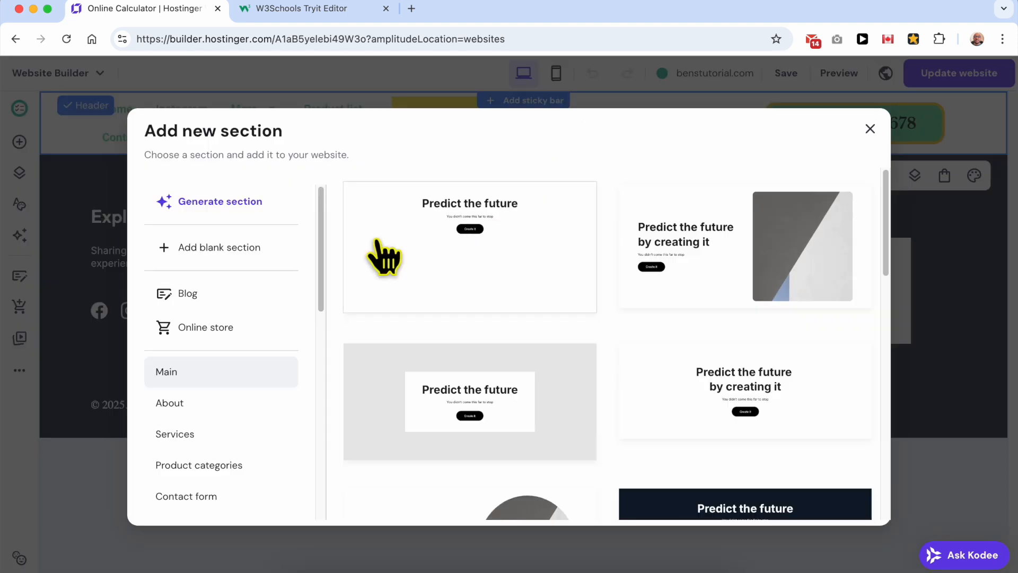
pyautogui.click(225, 247)
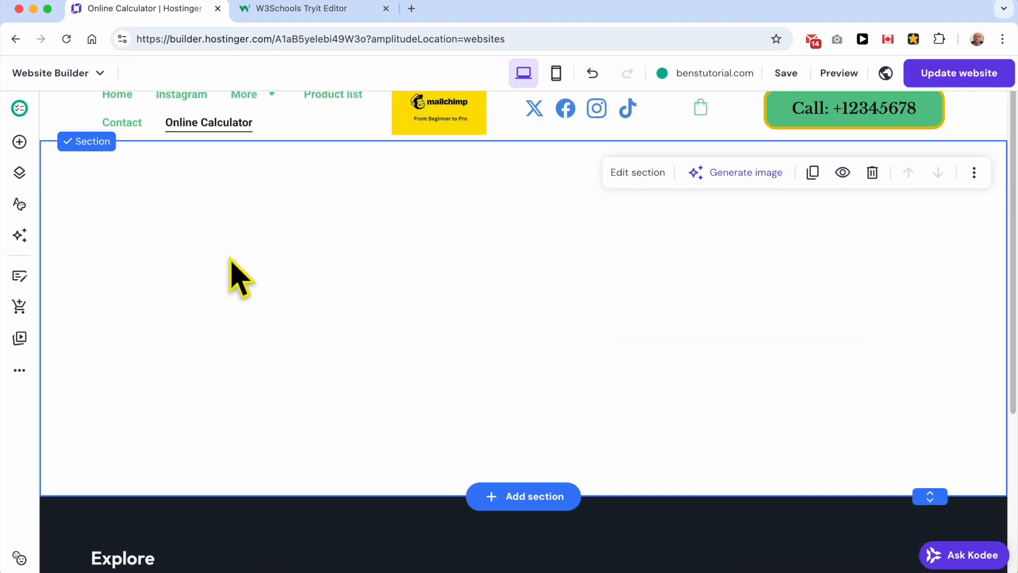
pyautogui.click(19, 142)
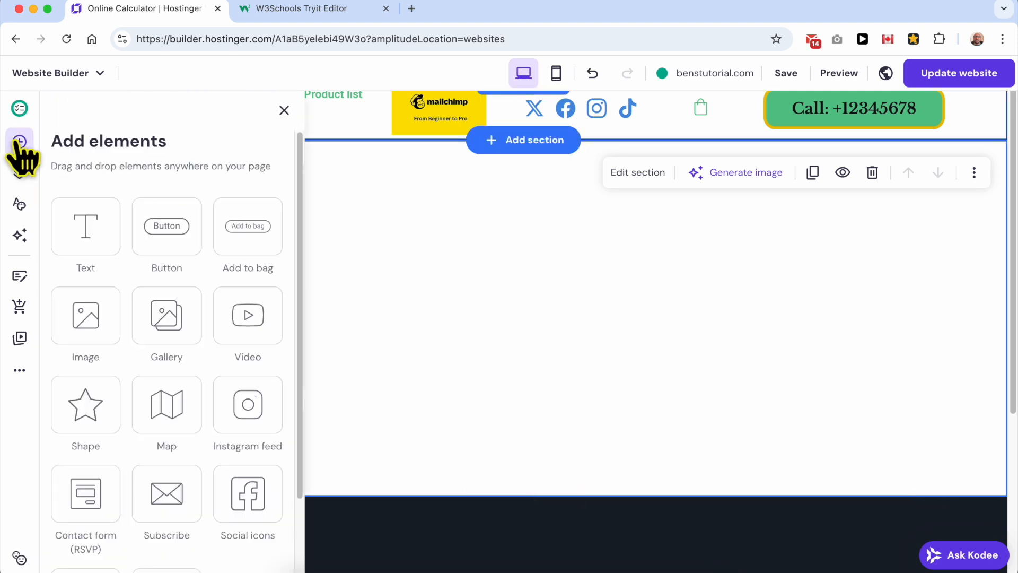
pyautogui.scroll(-2, 133, 323)
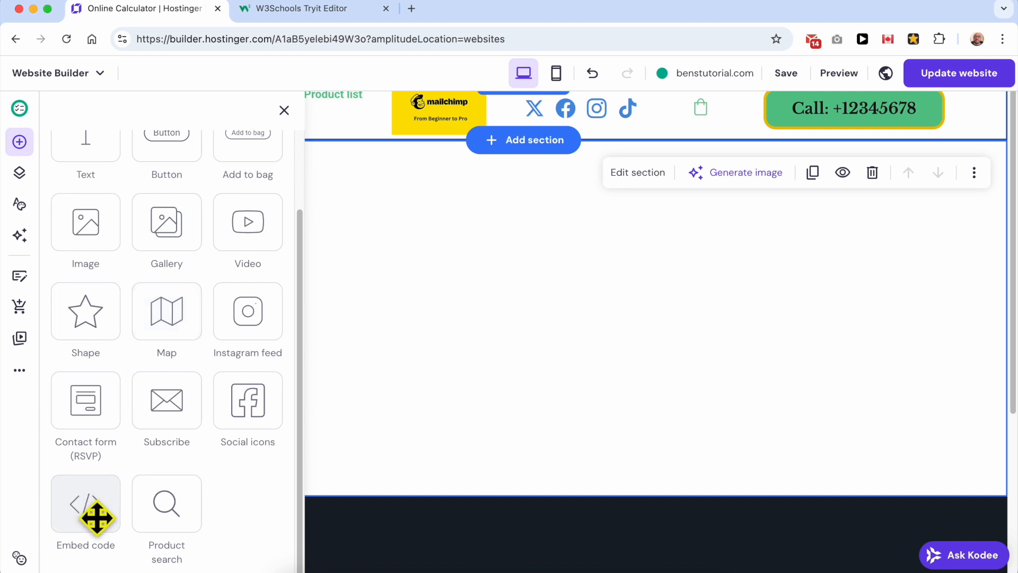
pyautogui.moveTo(94, 504); pyautogui.dragTo(510, 223)
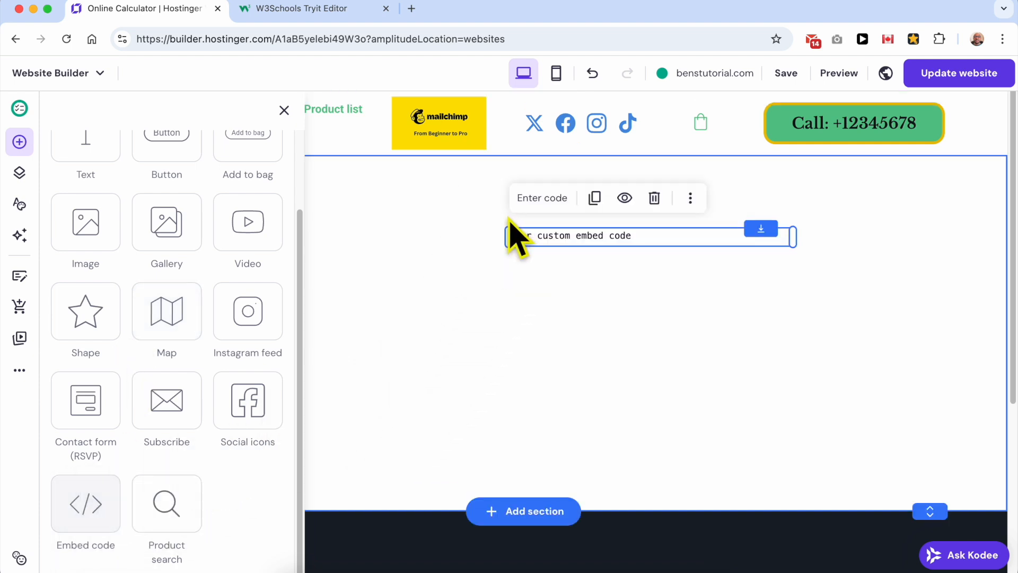
# Step: Open the embed element's code for editing and delete the placeholder code
pyautogui.click(542, 200)
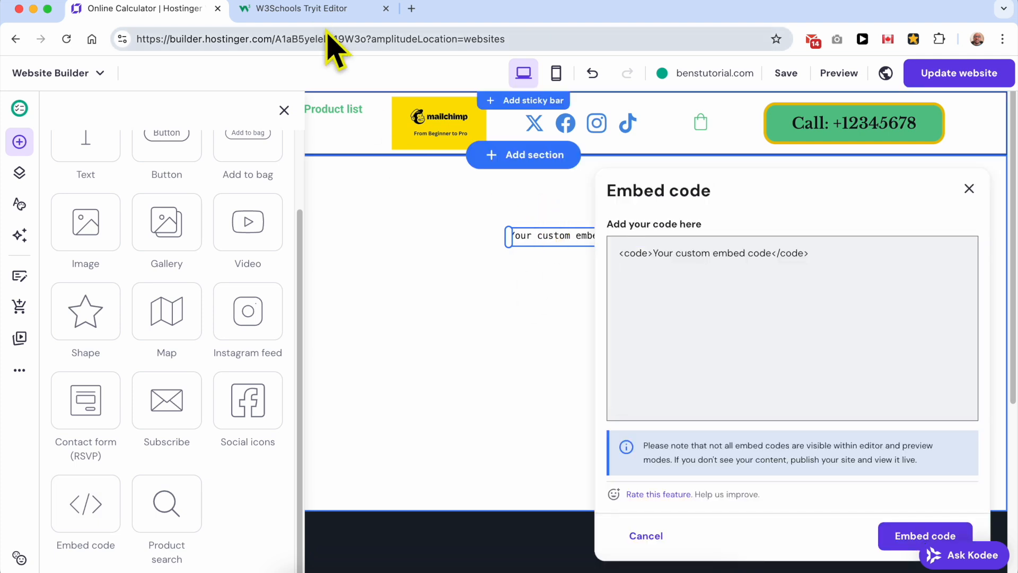
pyautogui.tripleClick(643, 250)
pyautogui.press('BackSpace')
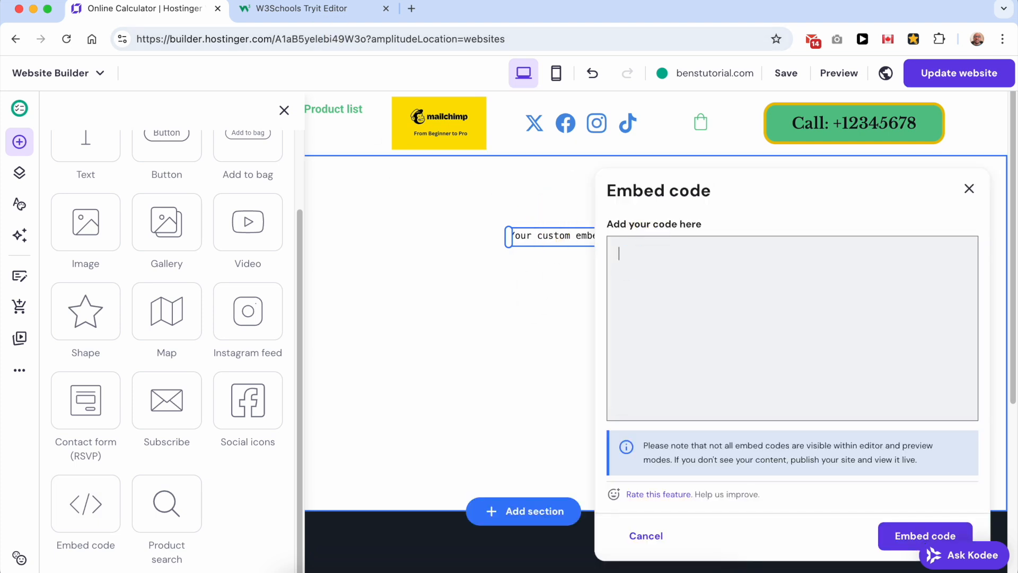
# Step: Switch to the W3Schools Tryit Editor and copy the calculator's entire HTML code, from the doctype to the closing html tag
pyautogui.click(361, 10)
pyautogui.scroll(-15, 165, 312)
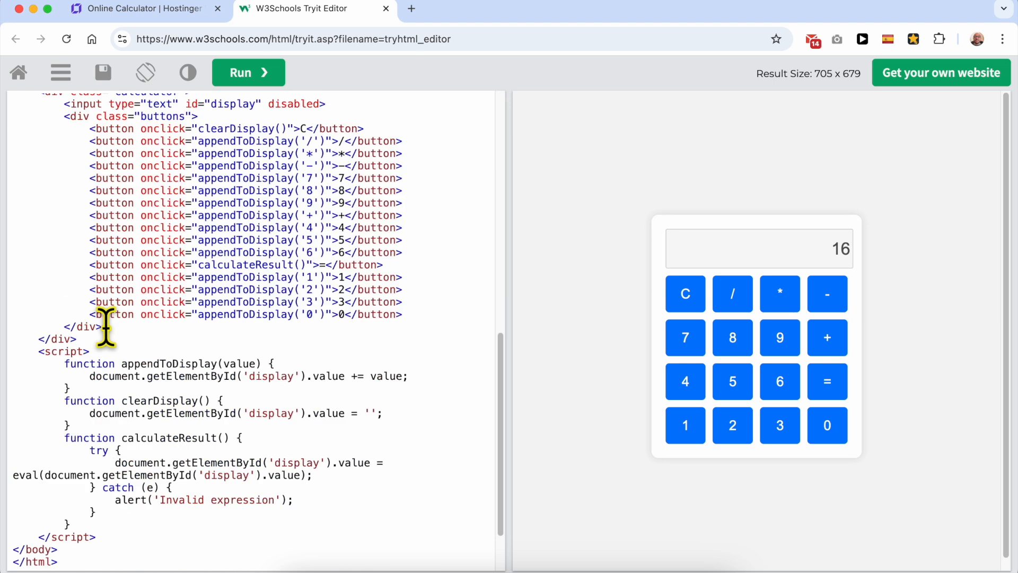
pyautogui.moveTo(64, 559); pyautogui.dragTo(61, 11)
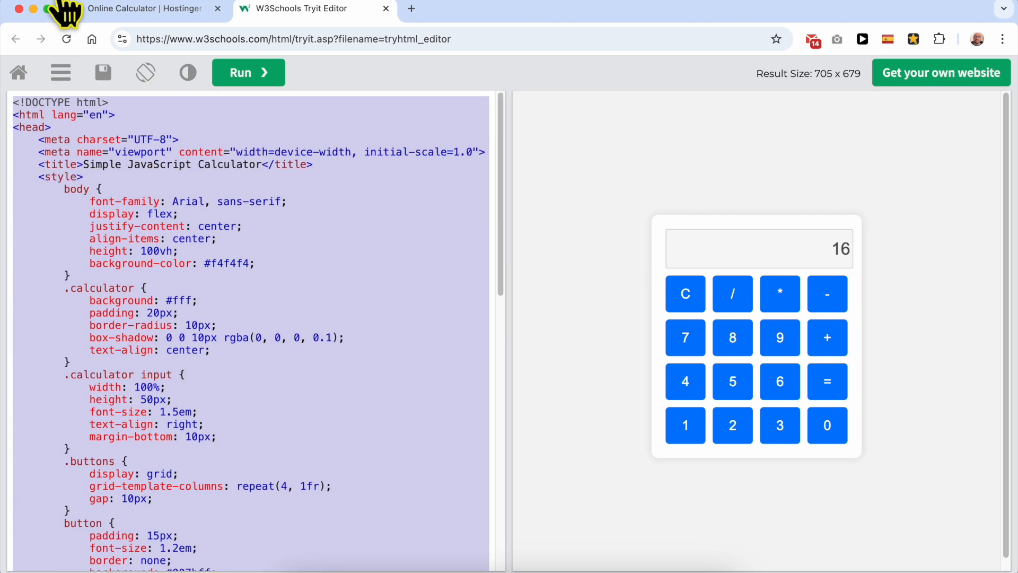
pyautogui.rightClick(179, 190)
pyautogui.click(206, 244)
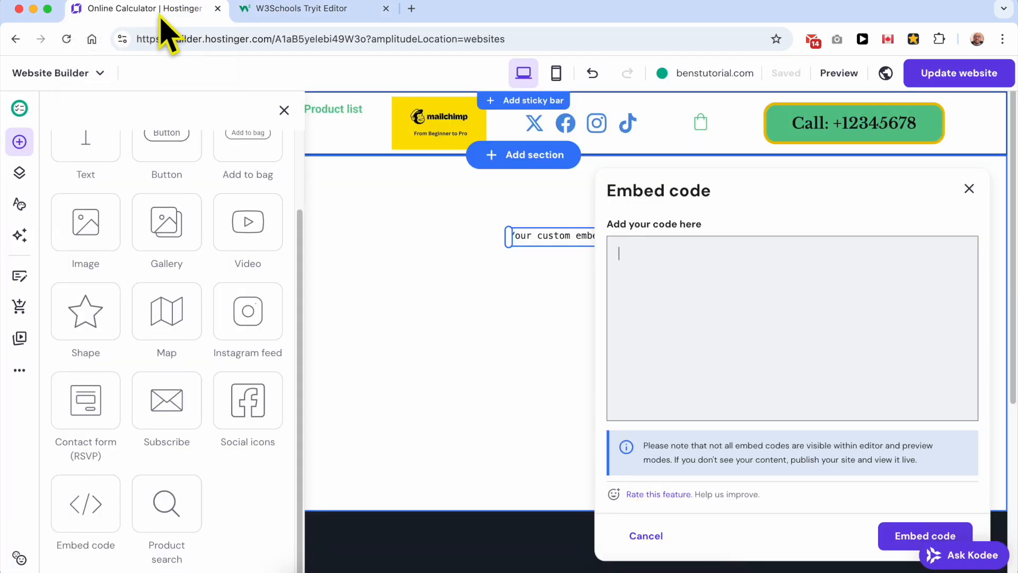
# Step: Return to the Hostinger Website Builder, paste the calculator code into the embed element and apply it
pyautogui.click(160, 14)
pyautogui.click(655, 280)
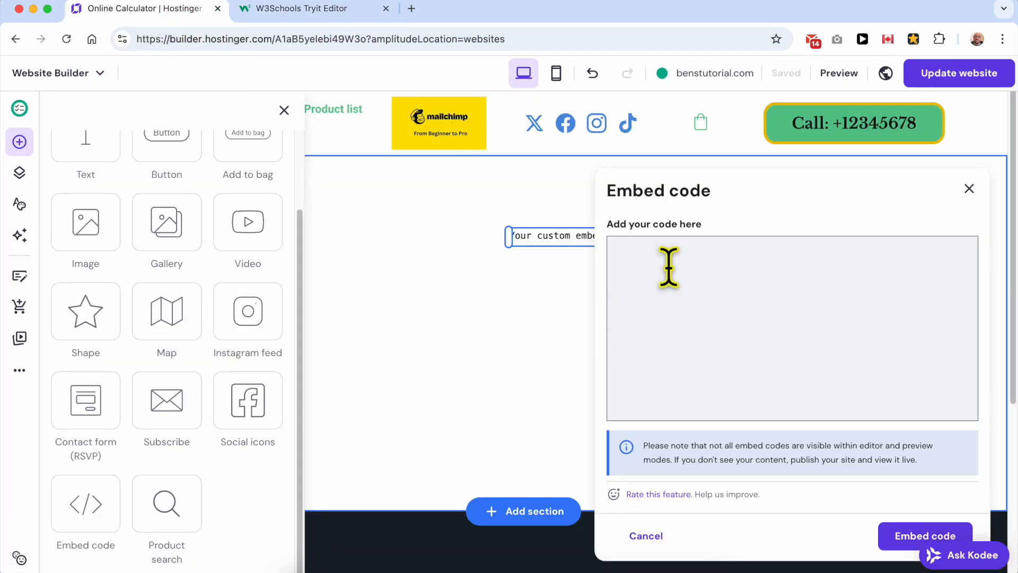
pyautogui.rightClick(670, 266)
pyautogui.click(705, 365)
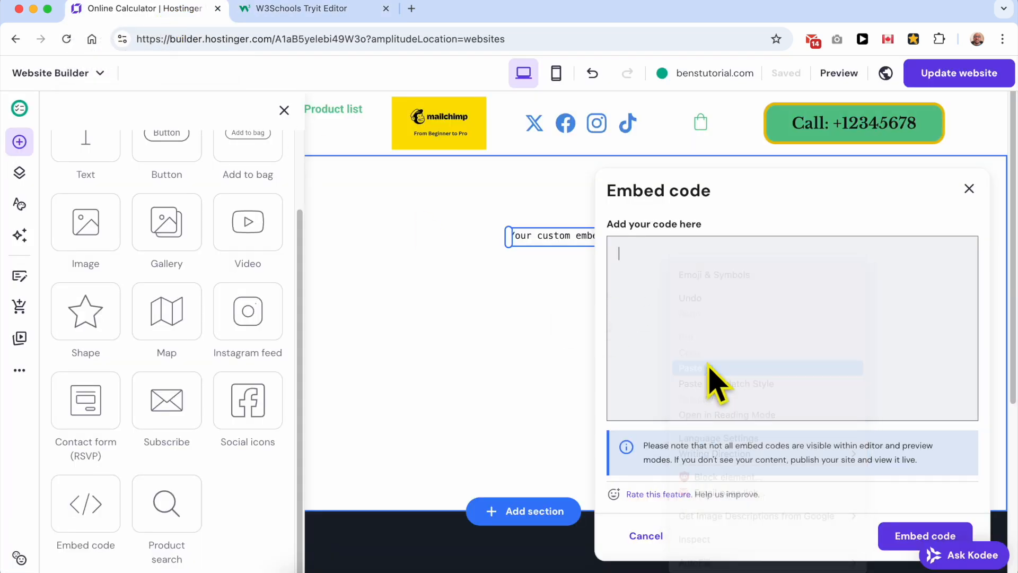
pyautogui.click(897, 539)
# Step: Move the embedded calculator near the horizontal middle of the blank section, just below the header
pyautogui.click(842, 421)
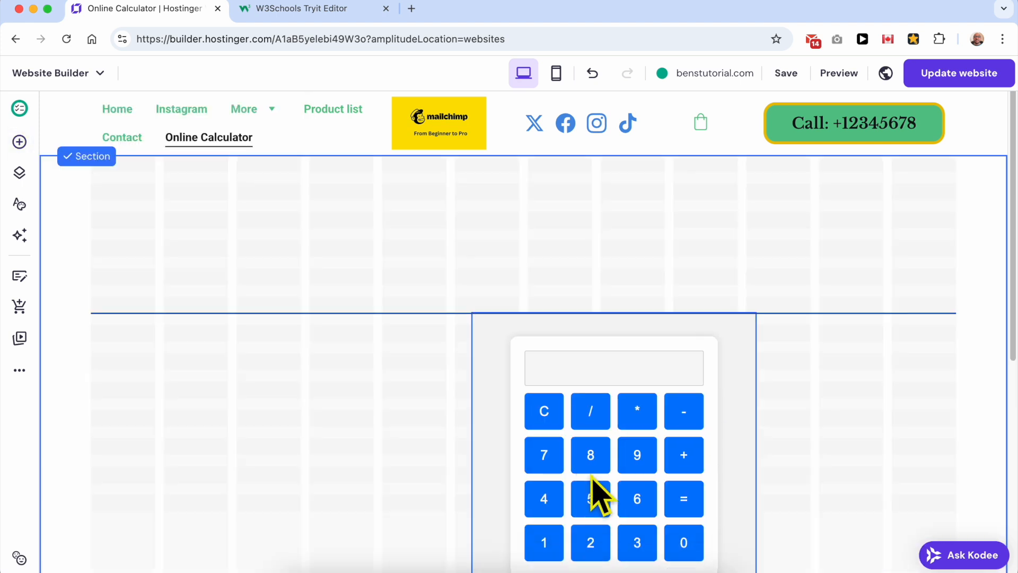
pyautogui.moveTo(461, 394); pyautogui.dragTo(461, 394)
pyautogui.click(760, 398)
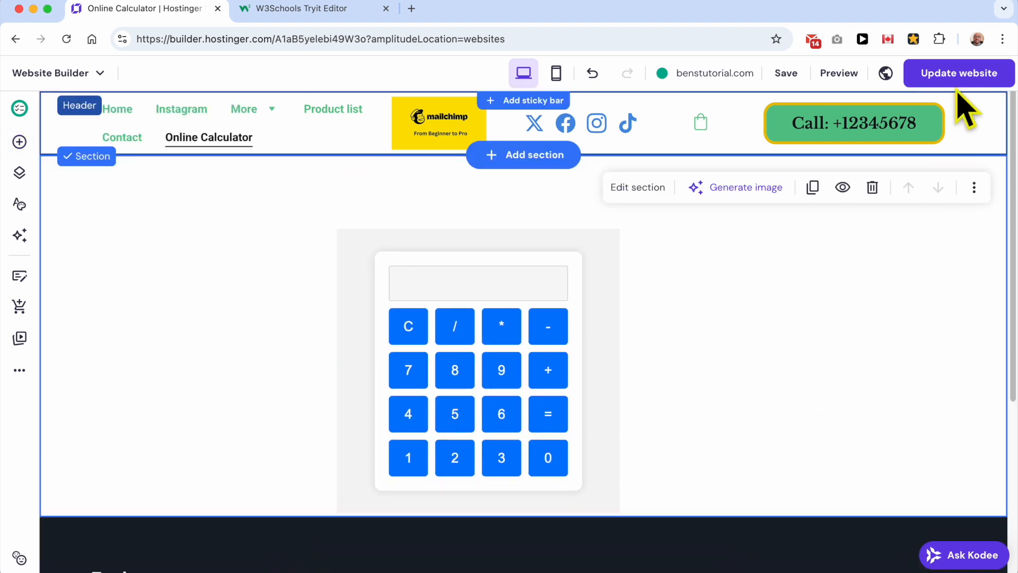
# Step: Publish the website changes and open the live benstutorial.com site
pyautogui.click(977, 79)
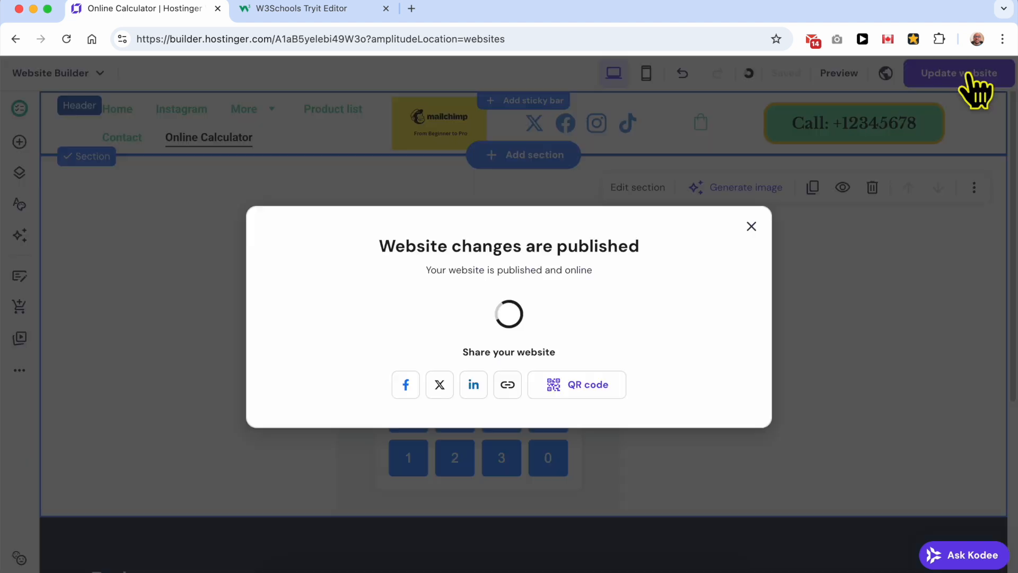
pyautogui.click(716, 316)
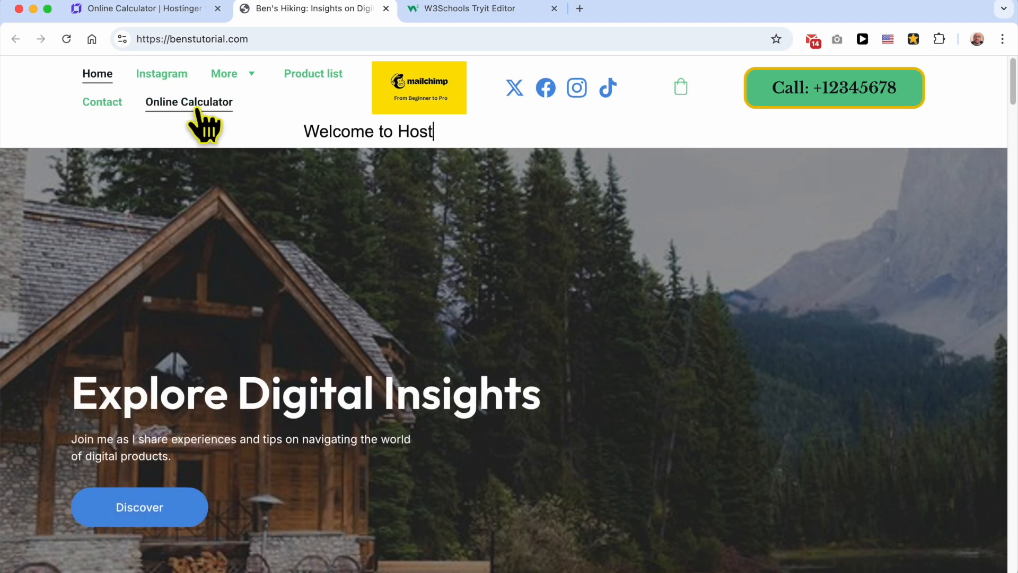
# Step: Open the Online Calculator page on the live site and test the calculator by computing 5+5
pyautogui.click(196, 105)
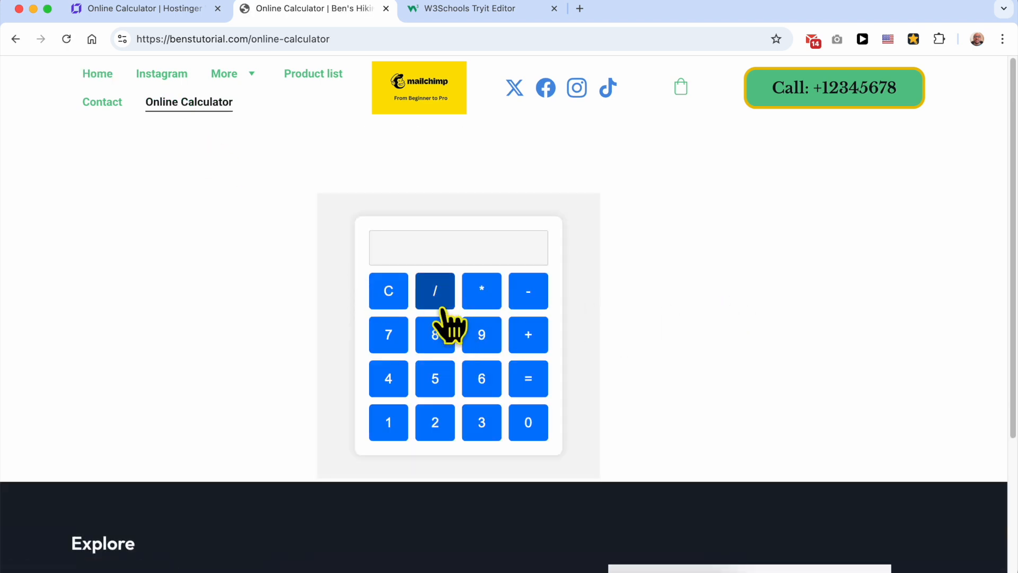
pyautogui.click(439, 389)
pyautogui.click(527, 337)
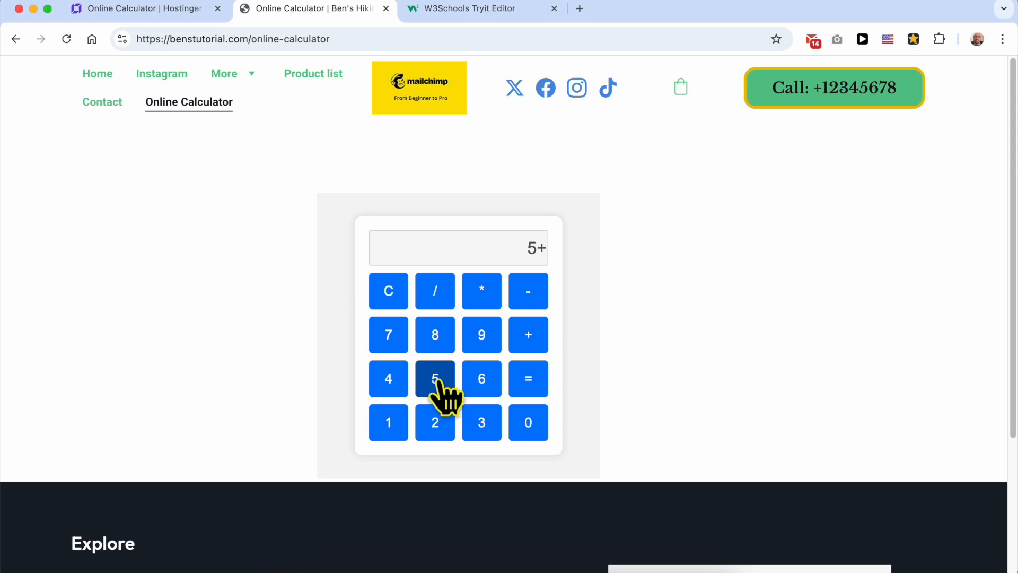
pyautogui.click(438, 386)
pyautogui.click(535, 380)
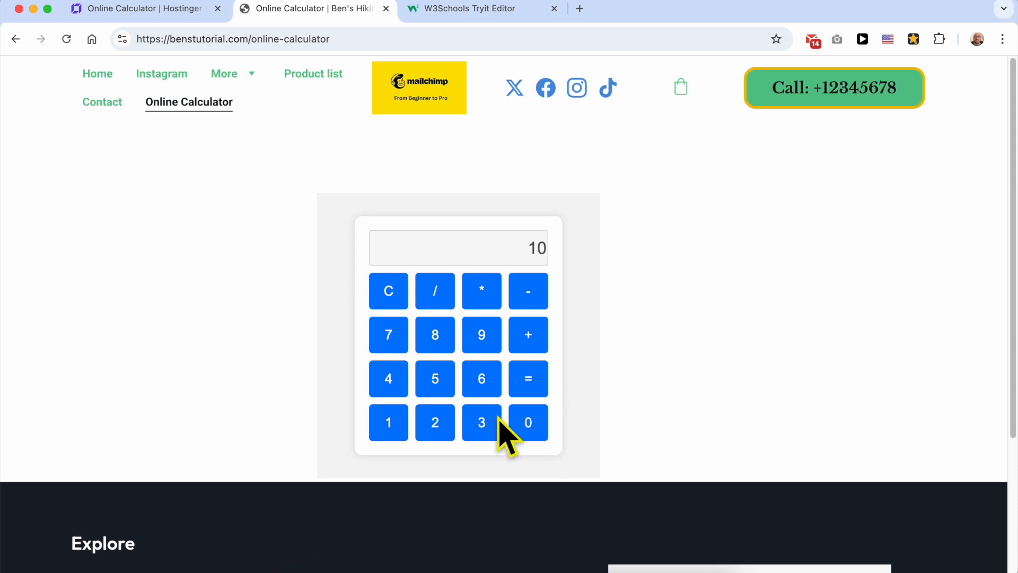
# Step: Clear the live calculator, compute 9+4 and select the result in its display
pyautogui.click(392, 291)
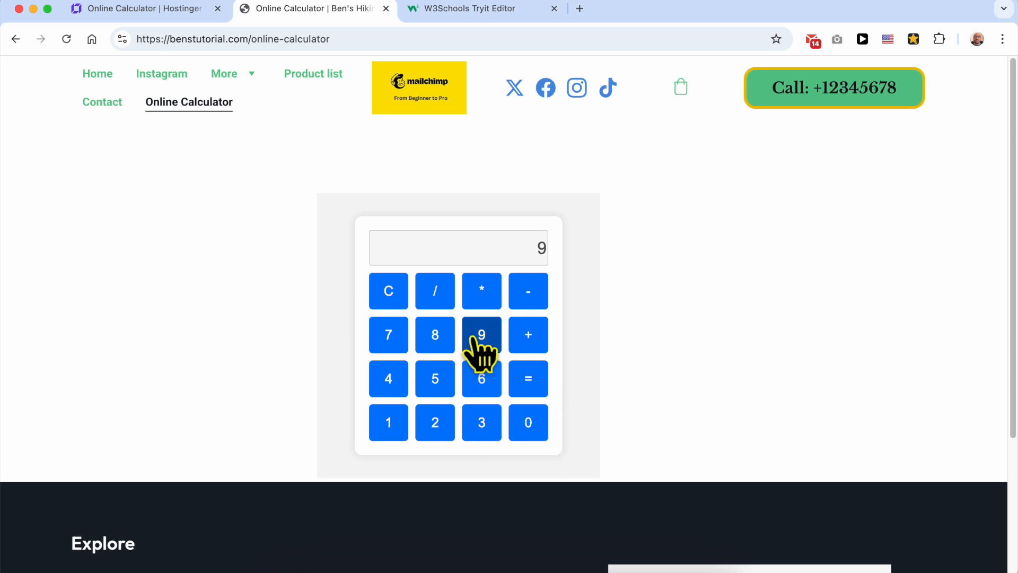
pyautogui.click(475, 339)
pyautogui.click(525, 334)
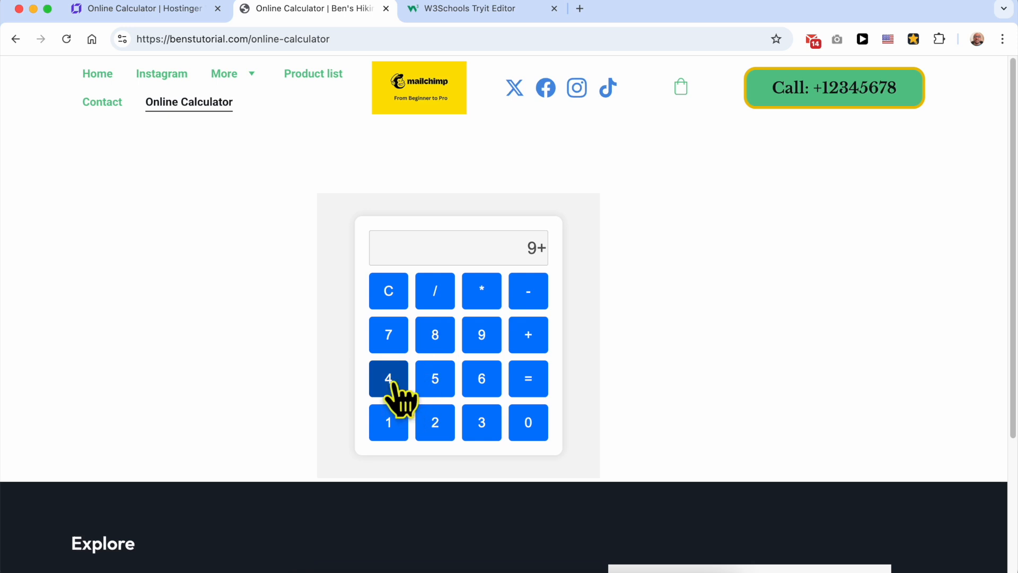
pyautogui.click(392, 383)
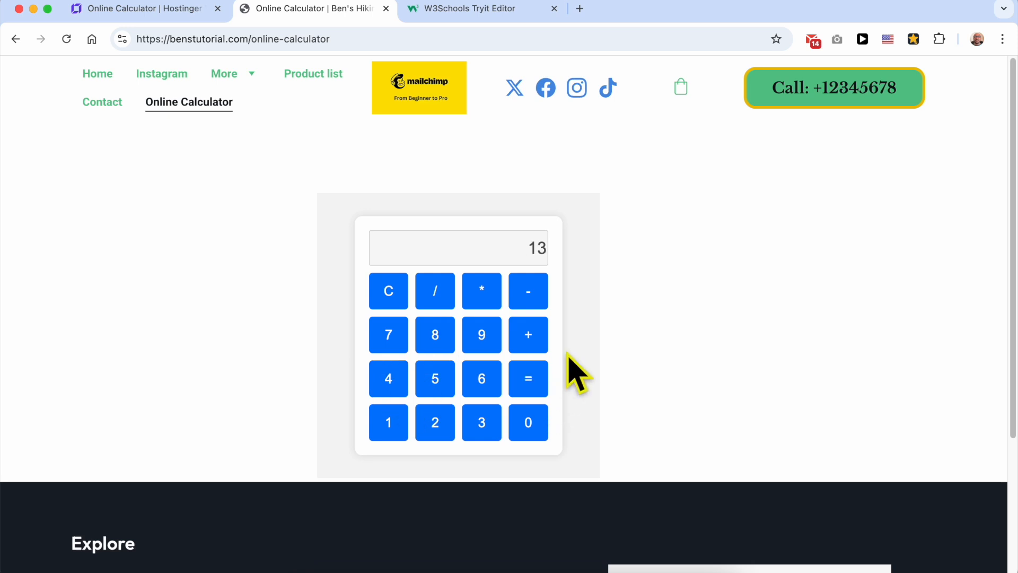
pyautogui.doubleClick(439, 241)
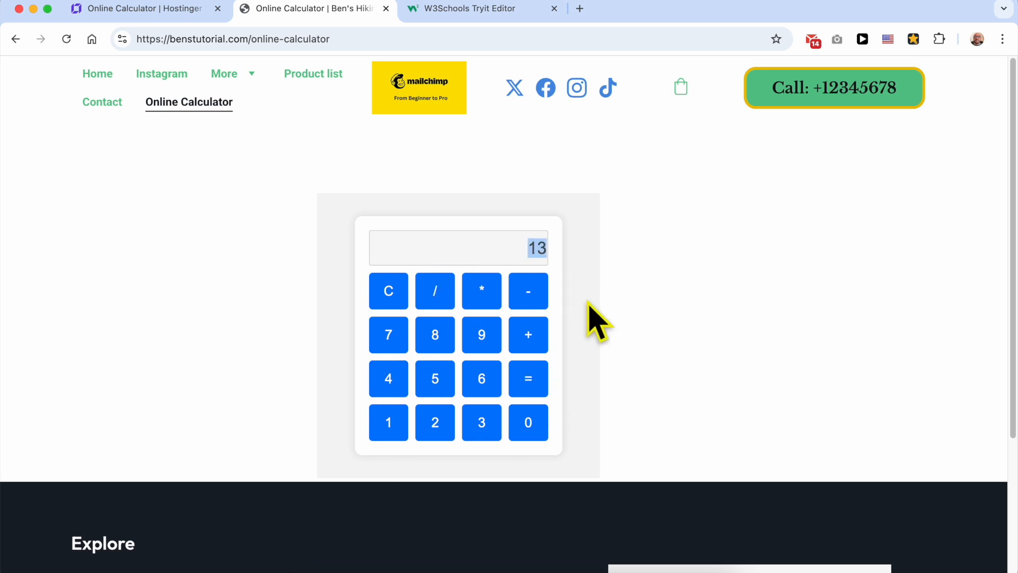
# Step: Return to the Hostinger Website Builder and extend the calculator section downward to make it much taller
pyautogui.click(154, 9)
pyautogui.moveTo(450, 313); pyautogui.dragTo(485, 329)
pyautogui.moveTo(931, 520); pyautogui.dragTo(929, 572)
pyautogui.scroll(-5, 909, 432)
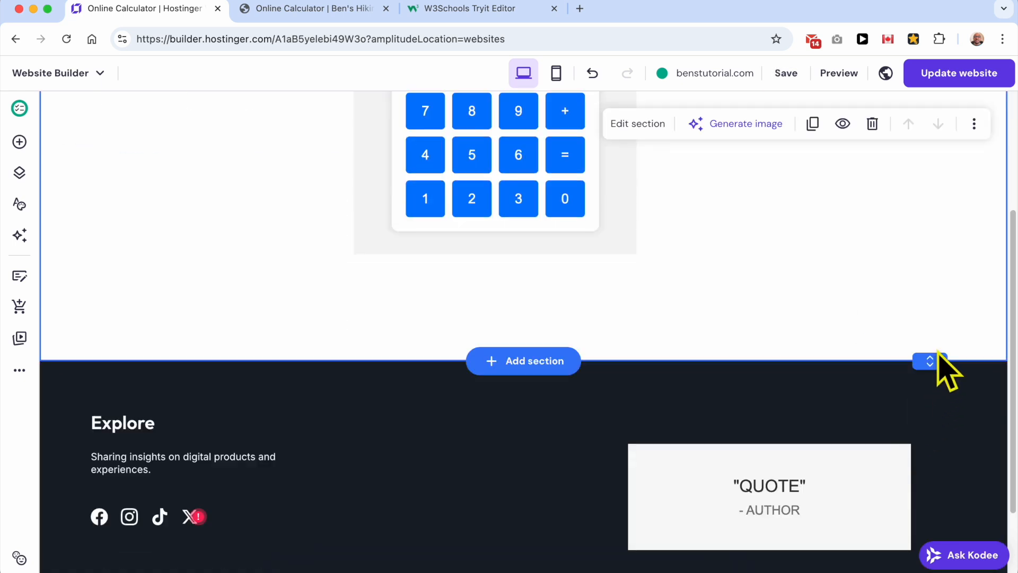
pyautogui.moveTo(928, 357); pyautogui.dragTo(928, 572)
# Step: Move the embedded calculator lower in the enlarged section, leaving room for a heading between it and the header
pyautogui.moveTo(501, 174); pyautogui.dragTo(519, 310)
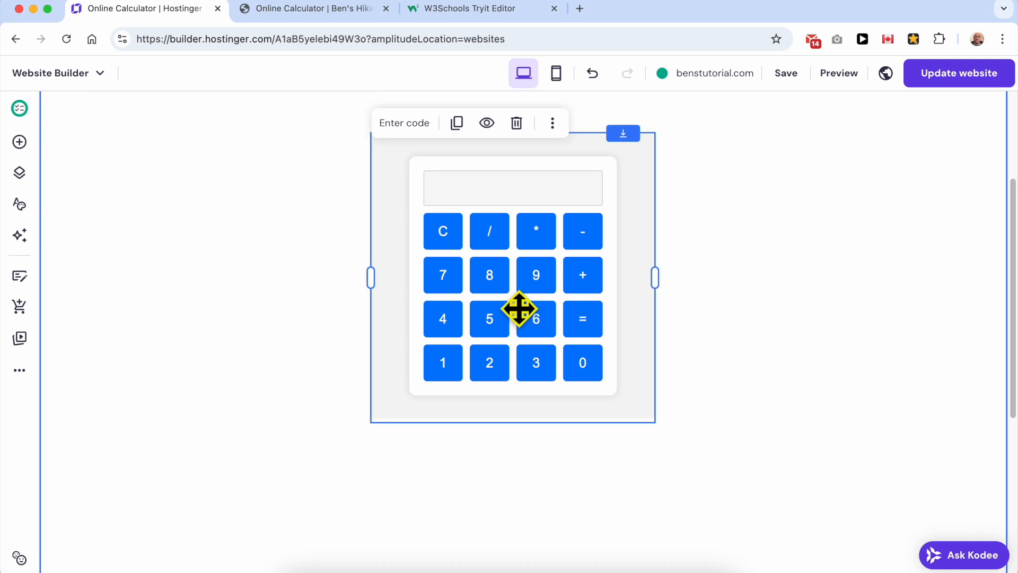
pyautogui.scroll(5, 516, 309)
pyautogui.click(259, 265)
pyautogui.moveTo(378, 446); pyautogui.dragTo(460, 415)
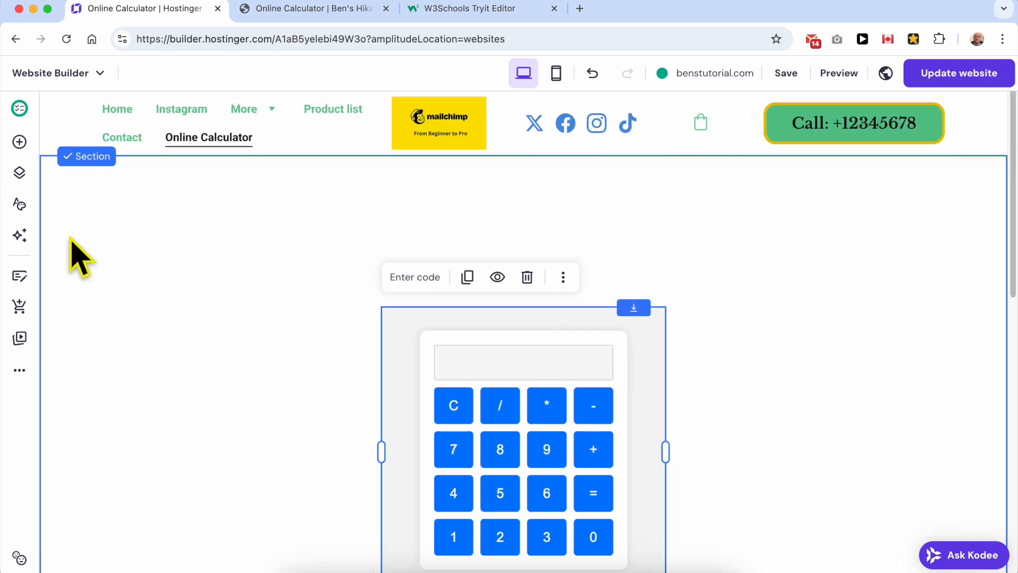
# Step: Add the heading text "Online Calculator" above the embedded calculator and move both slightly up toward the header
pyautogui.click(20, 143)
pyautogui.moveTo(86, 216); pyautogui.dragTo(492, 267)
pyautogui.doubleClick(492, 267)
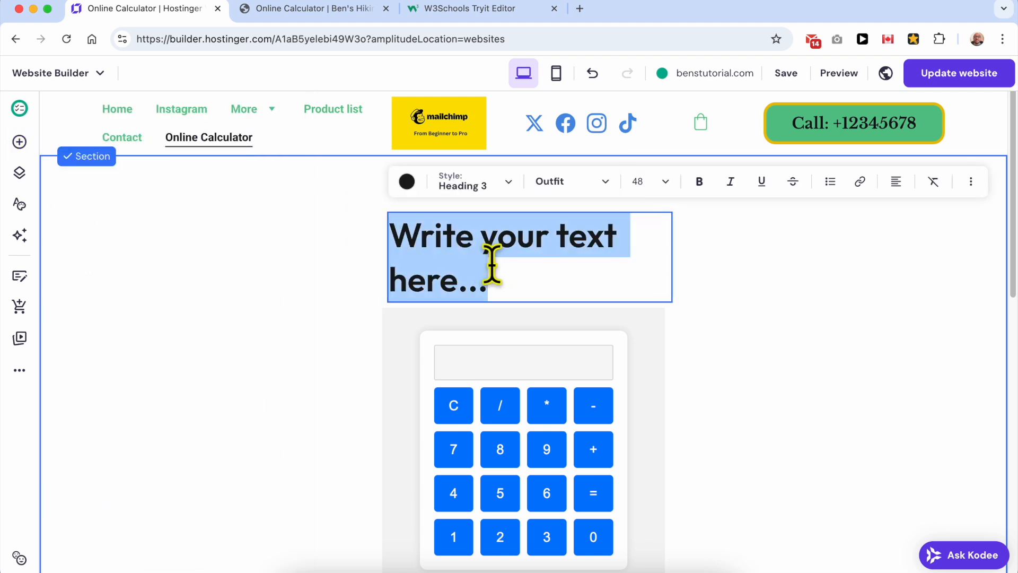
pyautogui.write('Online Calculat')
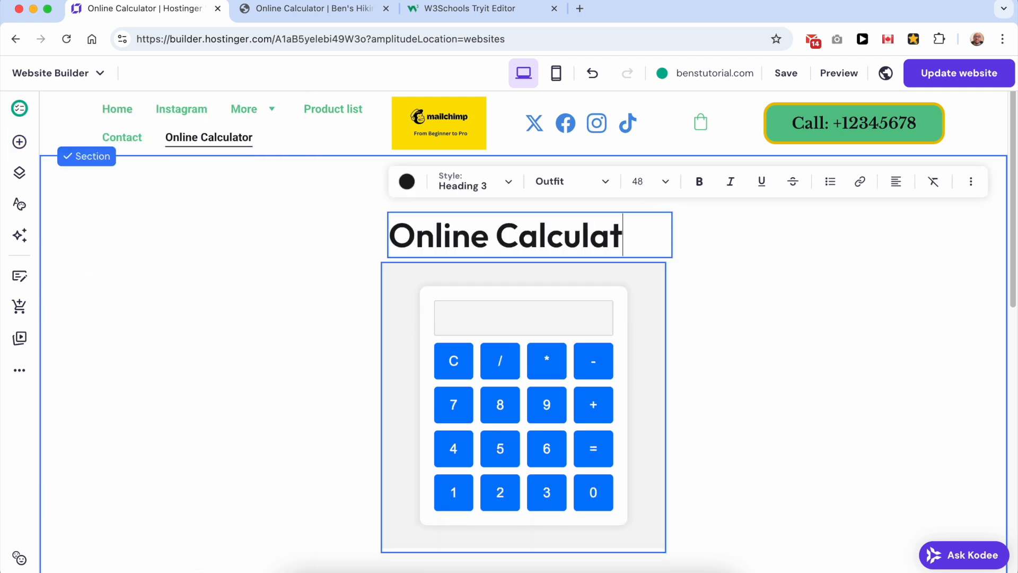
pyautogui.moveTo(439, 234); pyautogui.dragTo(440, 211)
pyautogui.moveTo(507, 347); pyautogui.dragTo(518, 328)
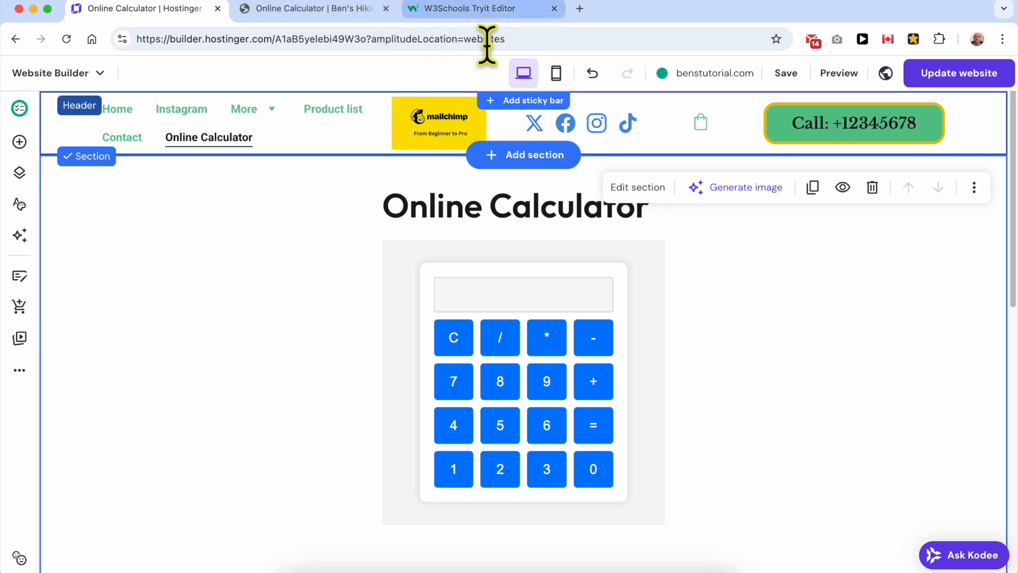
# Step: Open ChatGPT in a new tab and ask for keywords with high search volume and low competition for the online calculator page
pyautogui.scroll(-10, 575, 318)
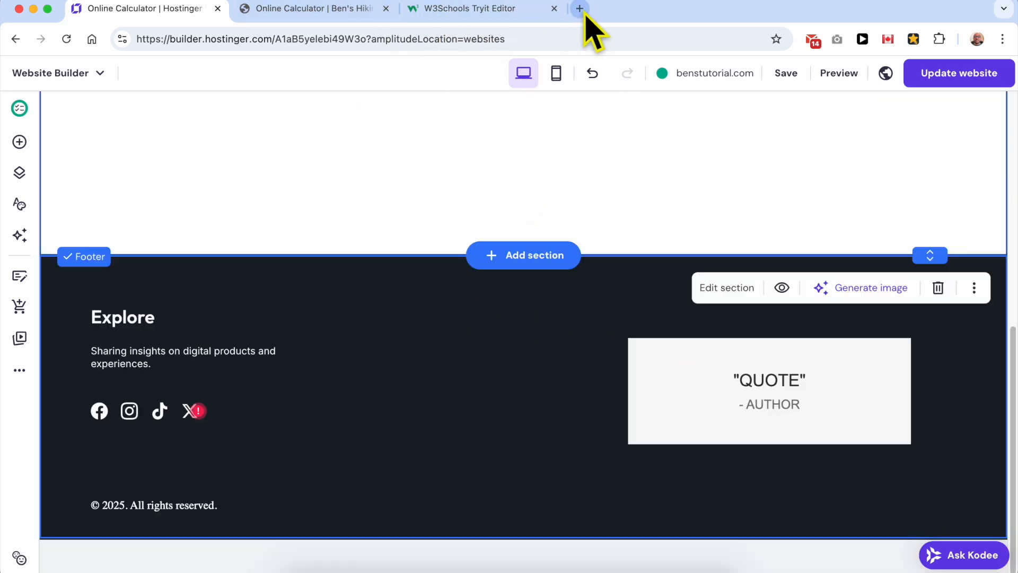
pyautogui.click(583, 12)
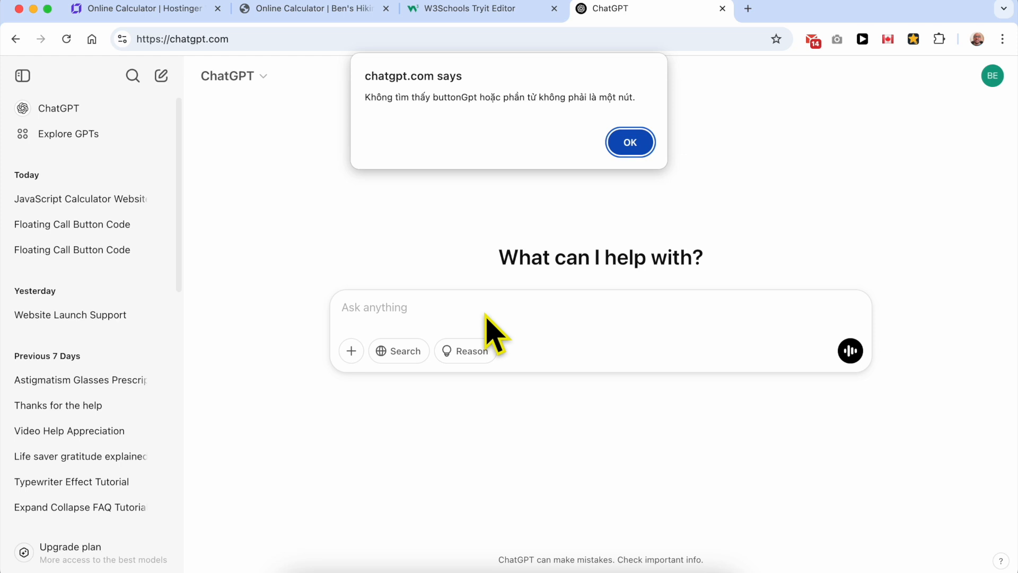
pyautogui.click(622, 144)
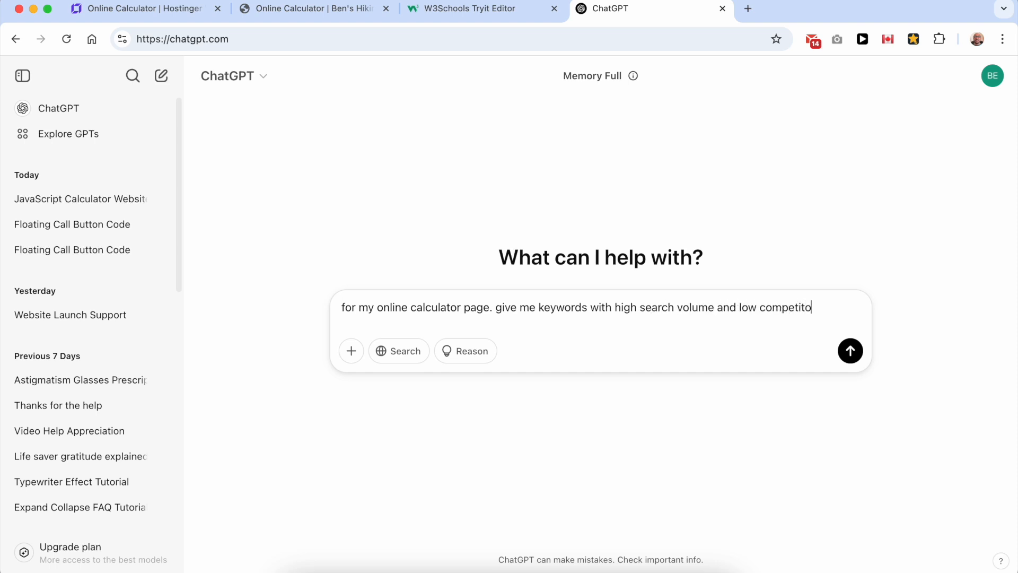
pyautogui.click(850, 350)
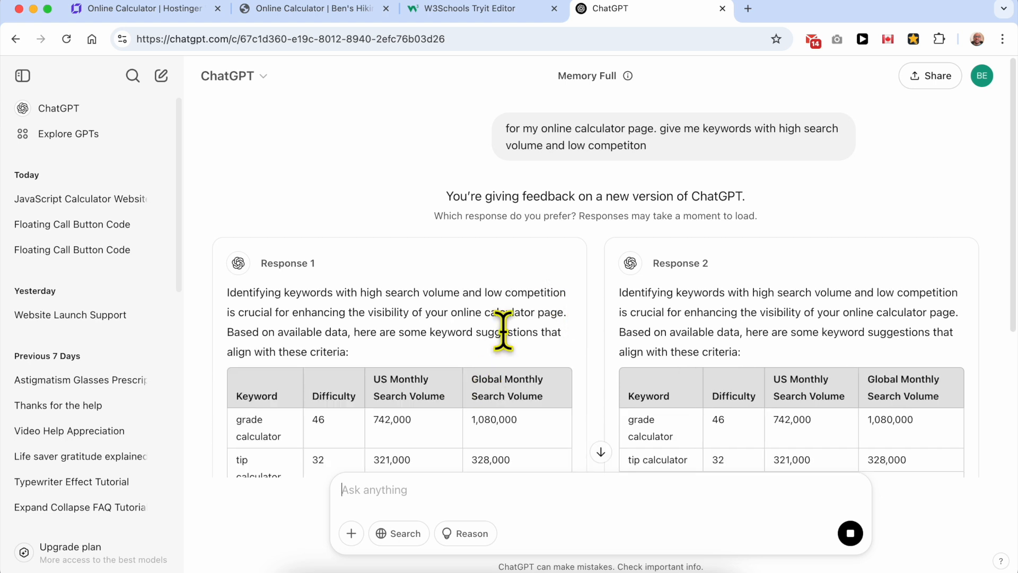
# Step: Examine the suggested keywords in both ChatGPT responses, comparing difficulty with US and global monthly search volume
pyautogui.scroll(-3, 493, 359)
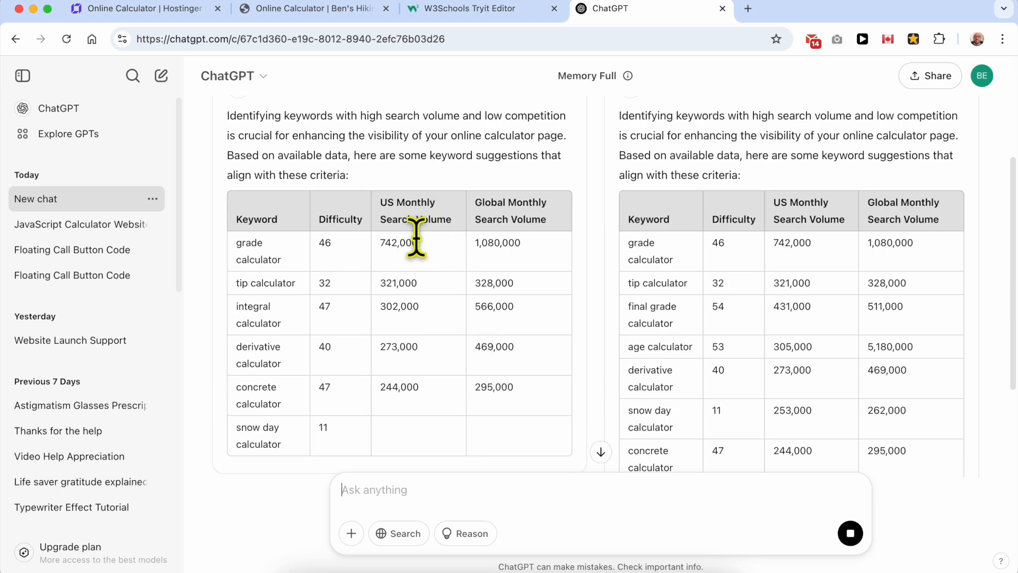
pyautogui.moveTo(381, 200); pyautogui.dragTo(447, 202)
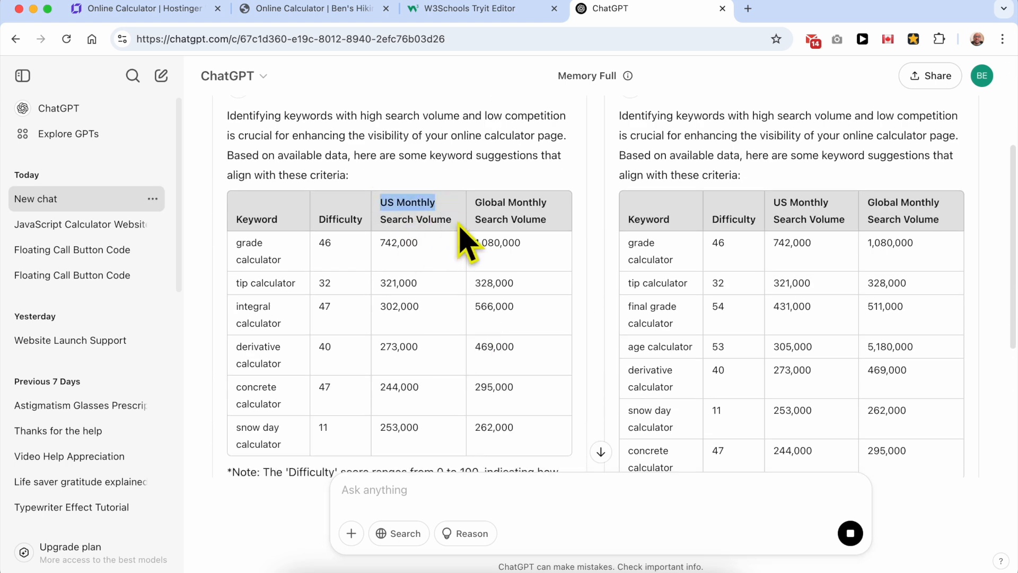
pyautogui.click(459, 225)
pyautogui.moveTo(424, 247); pyautogui.dragTo(385, 243)
pyautogui.click(424, 248)
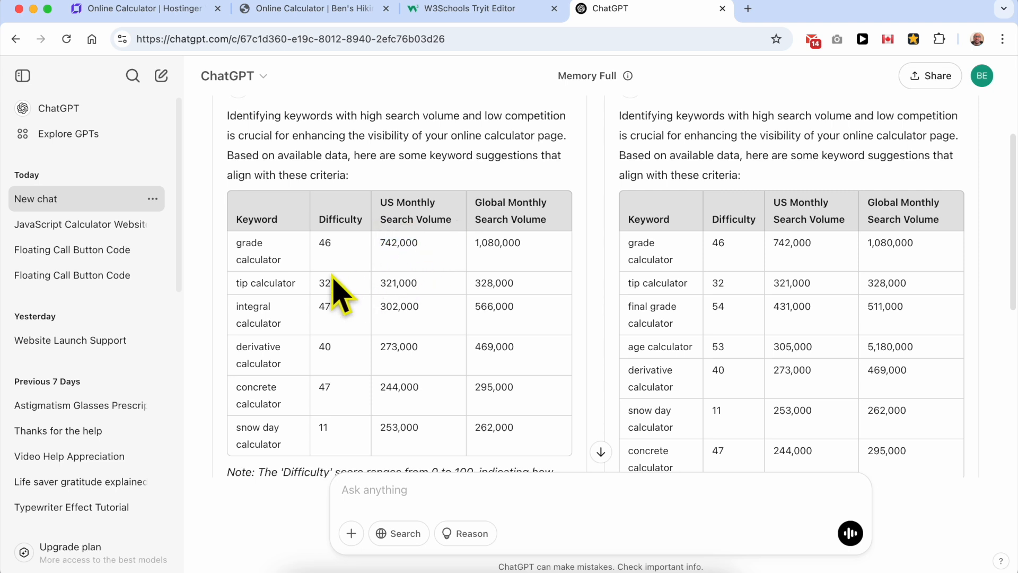
pyautogui.scroll(-1, 326, 334)
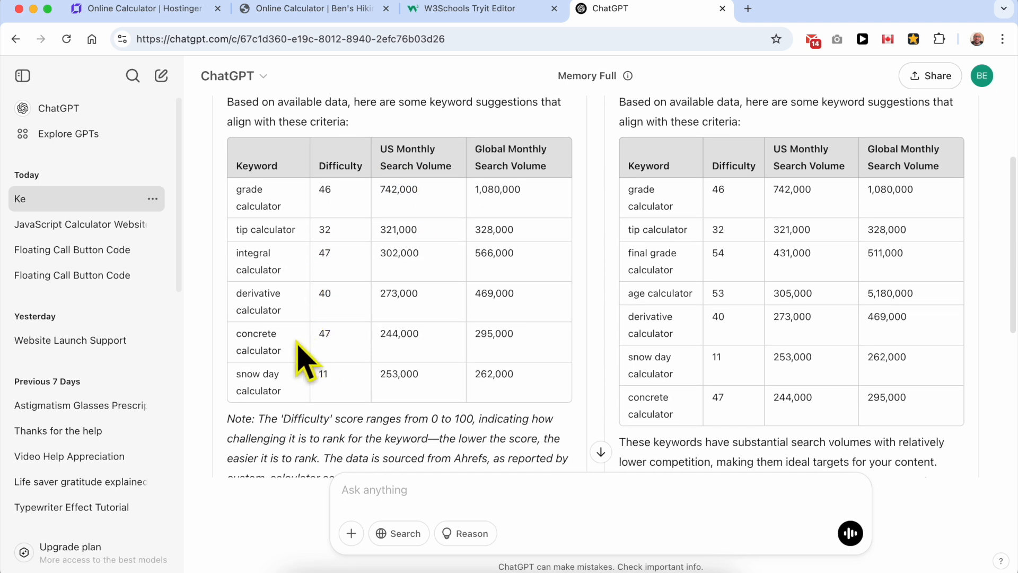
pyautogui.scroll(-8, 302, 403)
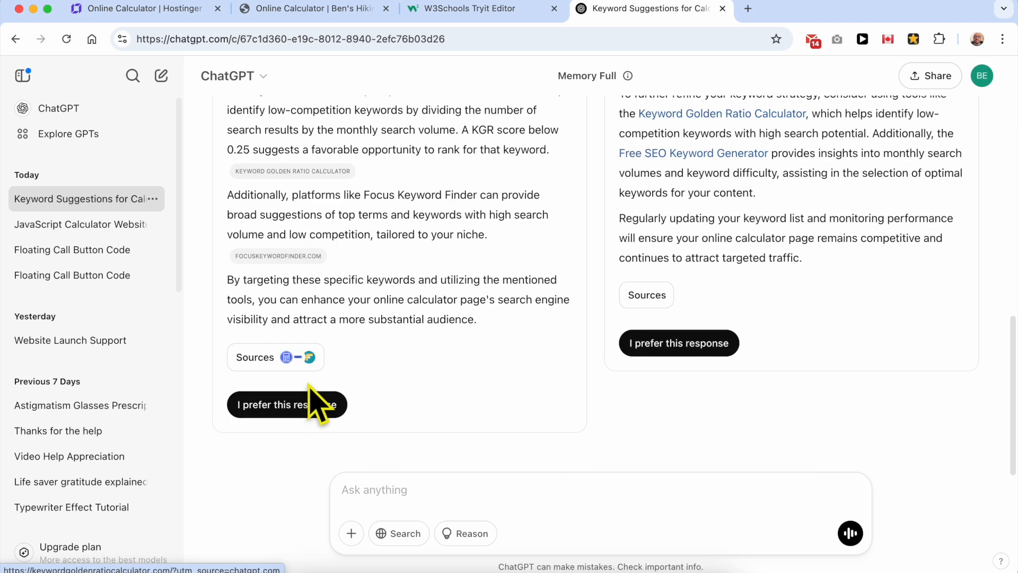
pyautogui.scroll(10, 344, 379)
pyautogui.scroll(-3, 302, 390)
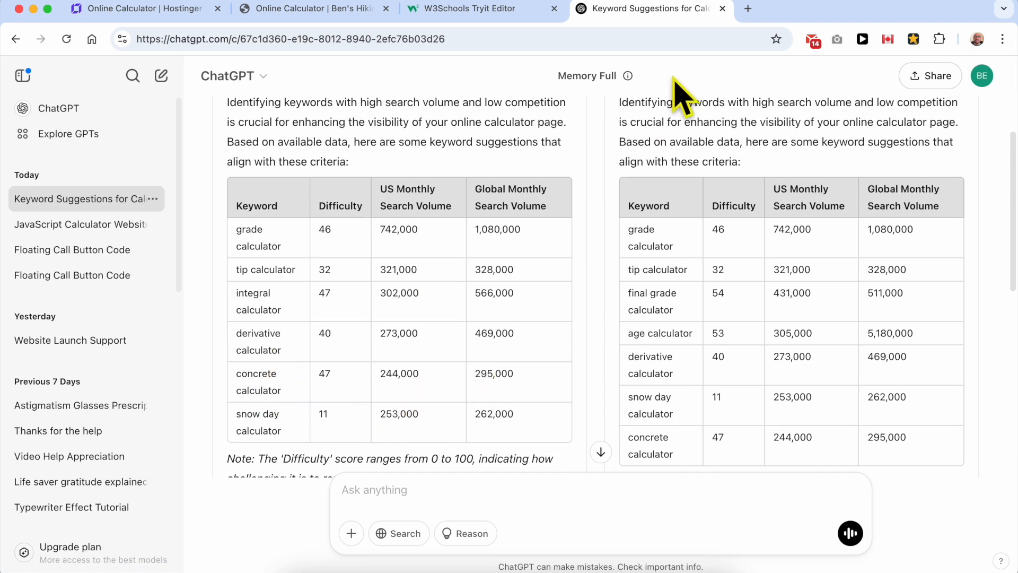
# Step: Open Ubersuggest in a new tab and search keyword ideas for "online calculator" in English for the United States
pyautogui.click(748, 8)
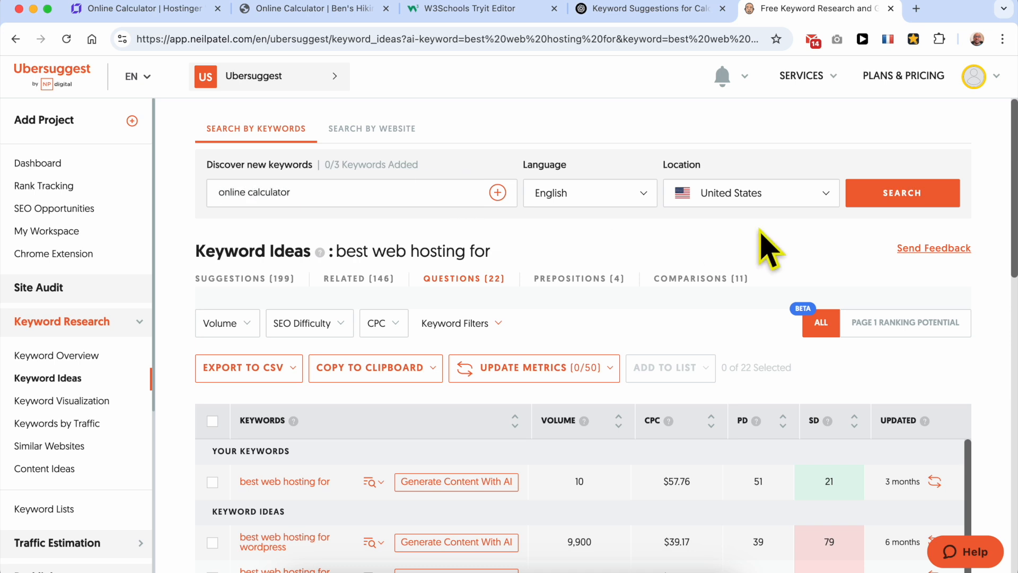
pyautogui.click(881, 199)
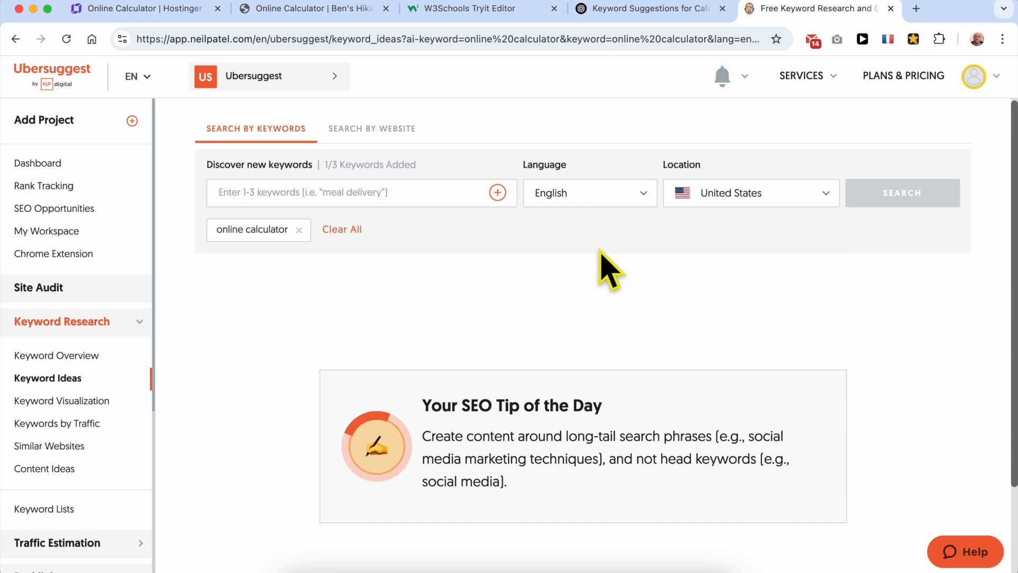
# Step: Examine the Ubersuggest keyword suggestions for "online calculator", comparing search volume and SEO difficulty down the list
pyautogui.scroll(-4, 610, 271)
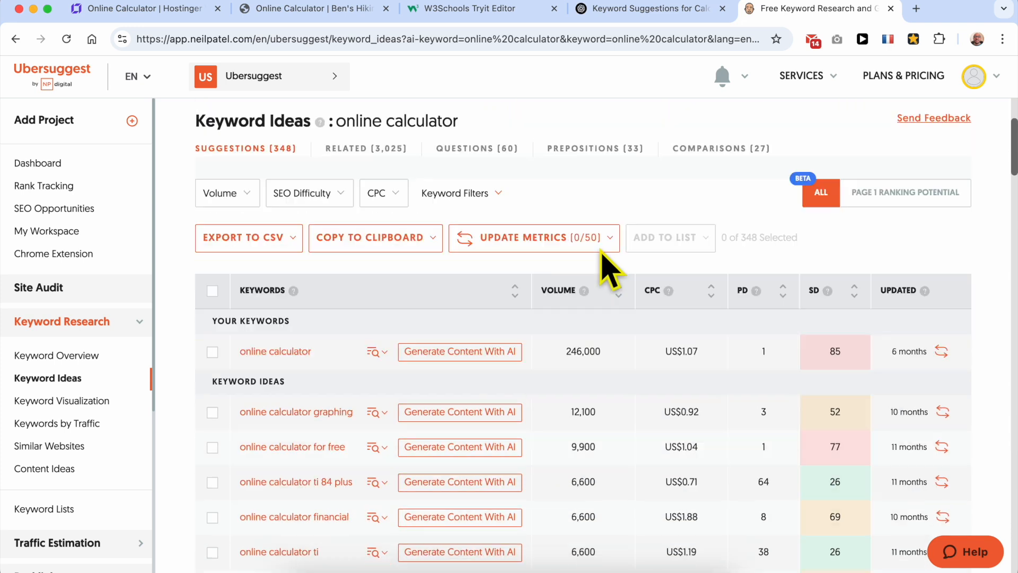
pyautogui.scroll(-3, 462, 358)
pyautogui.scroll(4, 509, 323)
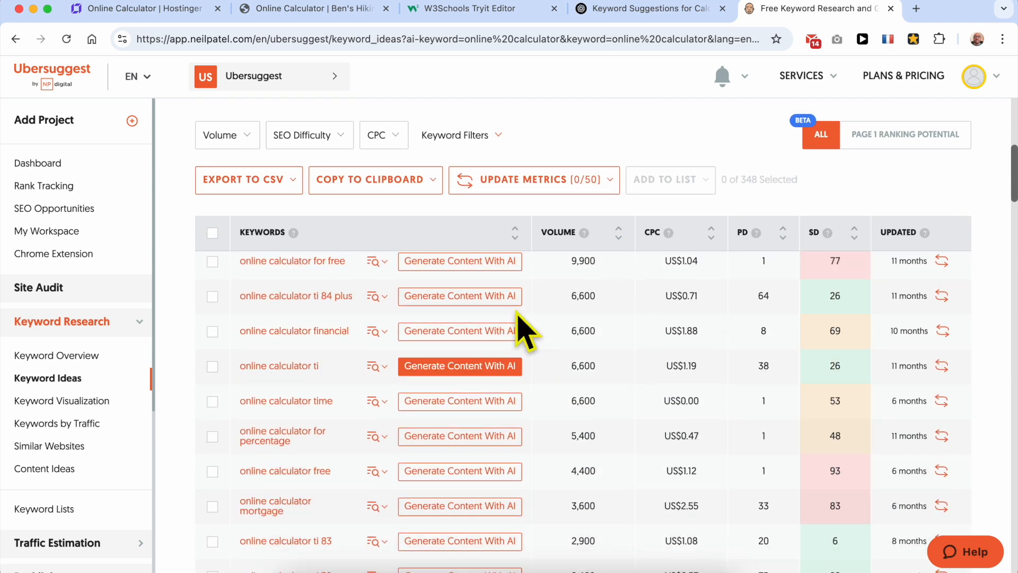
pyautogui.moveTo(234, 413); pyautogui.dragTo(355, 403)
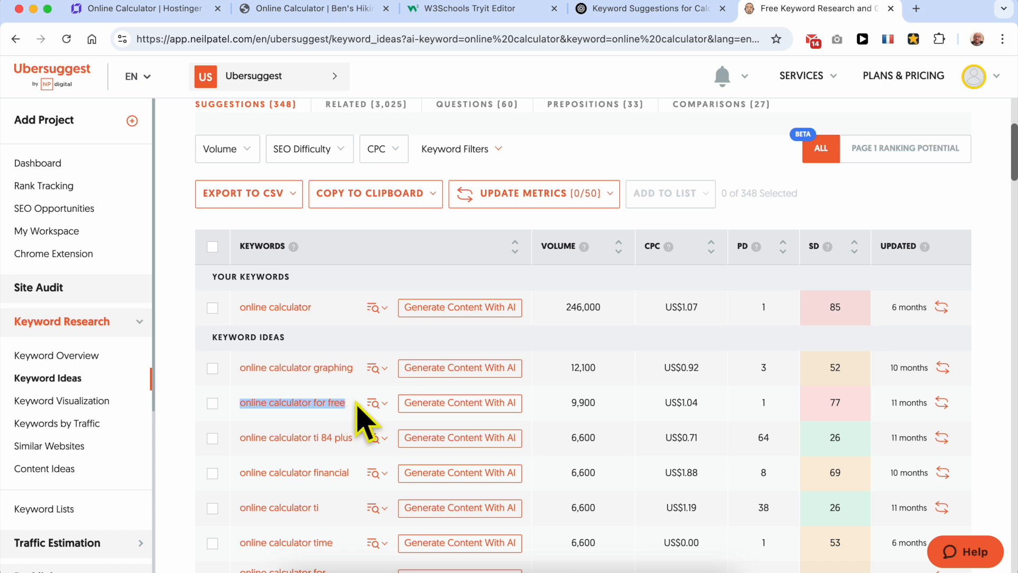
pyautogui.scroll(-5, 419, 411)
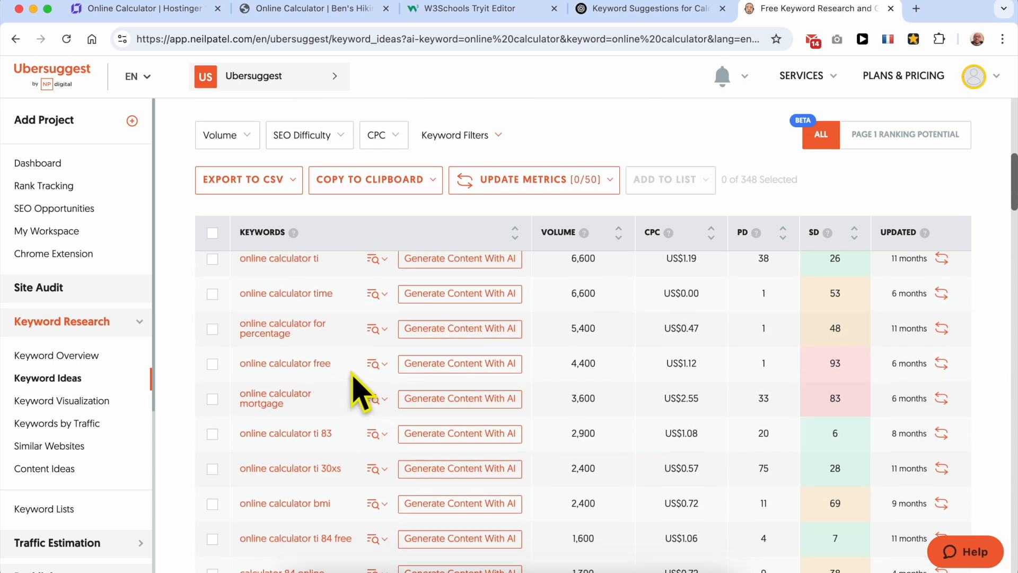
pyautogui.scroll(-1, 356, 414)
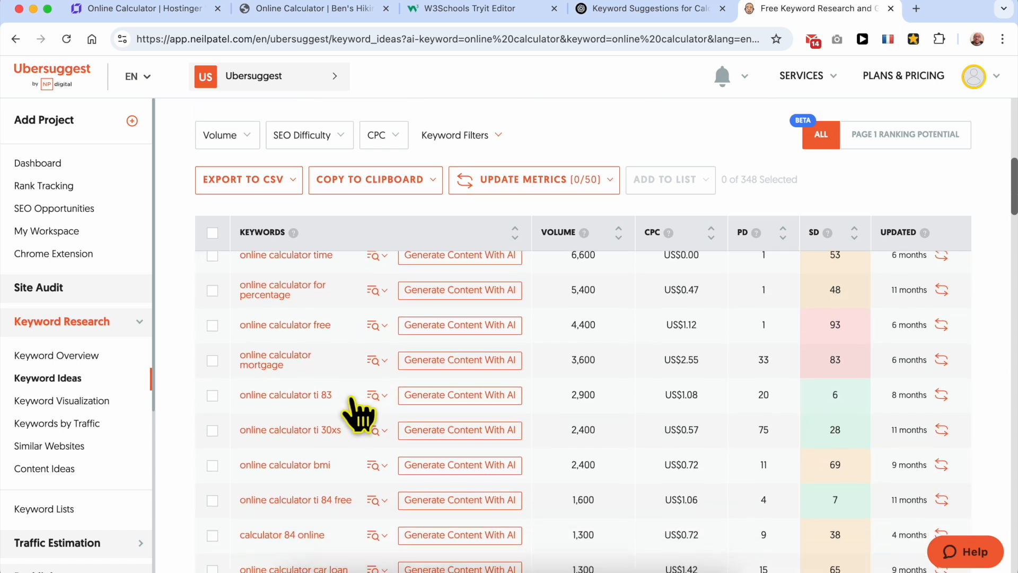
pyautogui.scroll(-2, 345, 414)
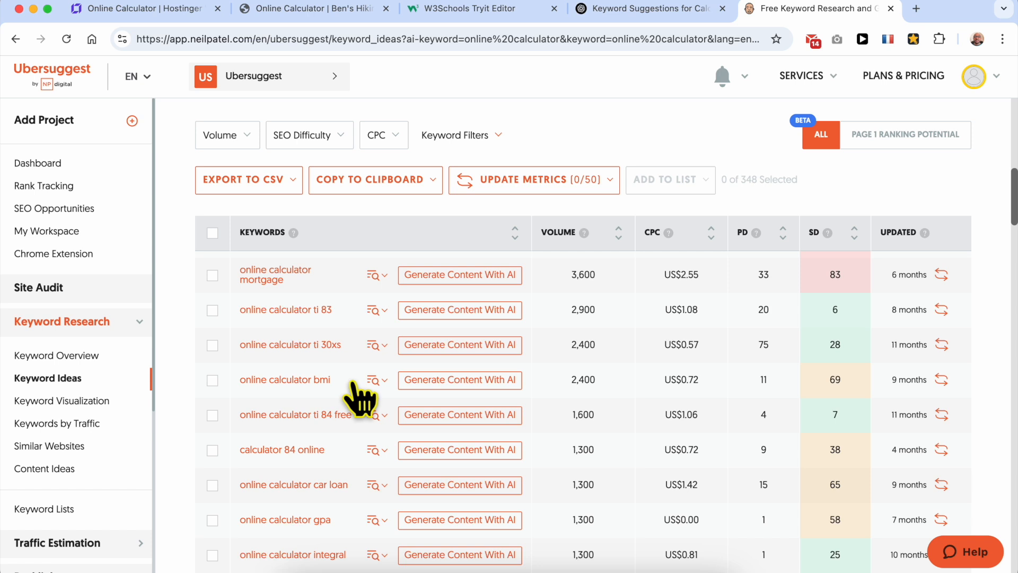
pyautogui.scroll(-2, 362, 398)
pyautogui.scroll(-6, 353, 373)
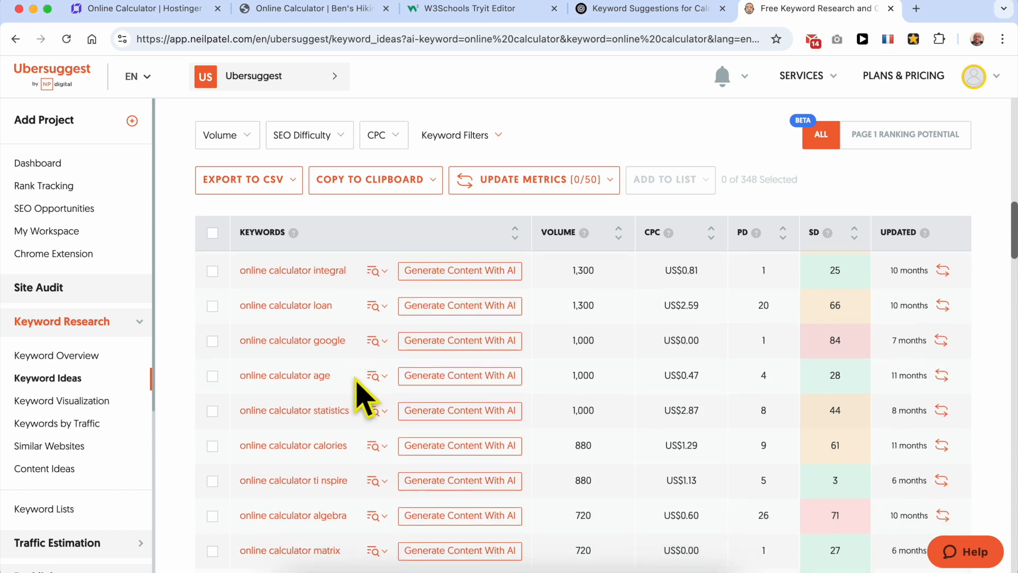
pyautogui.scroll(-4, 356, 380)
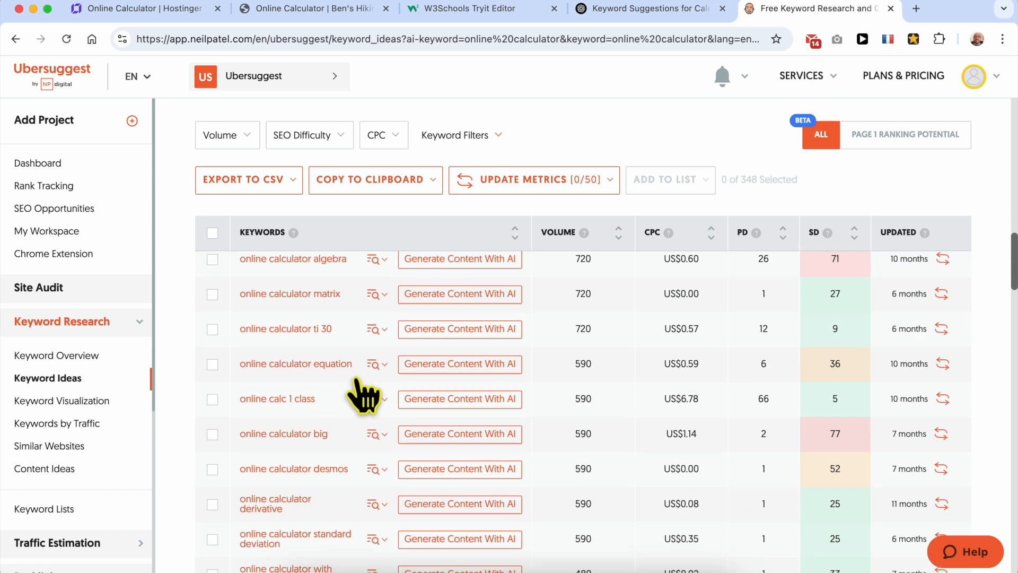
pyautogui.scroll(-3, 357, 379)
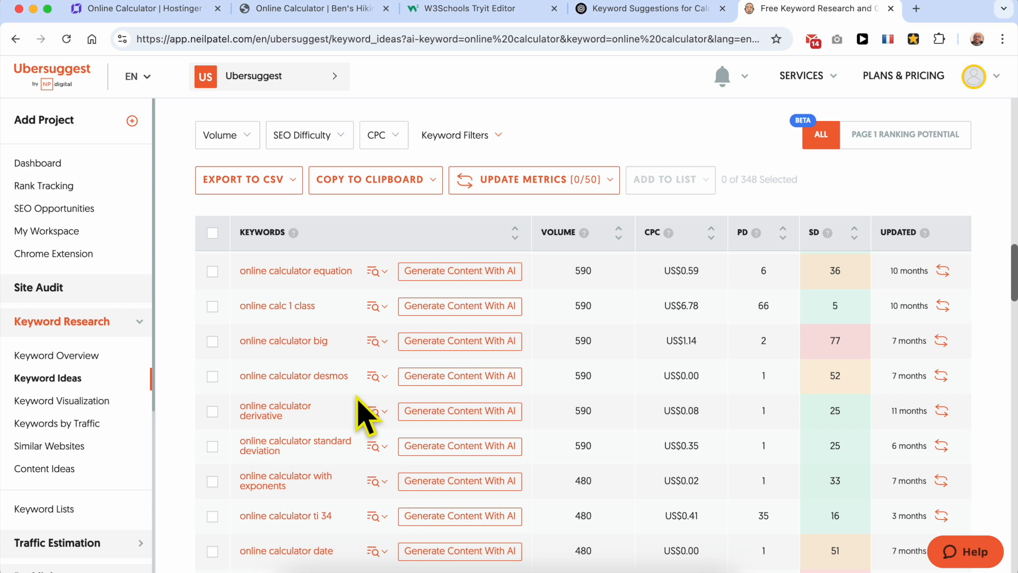
pyautogui.scroll(-4, 366, 416)
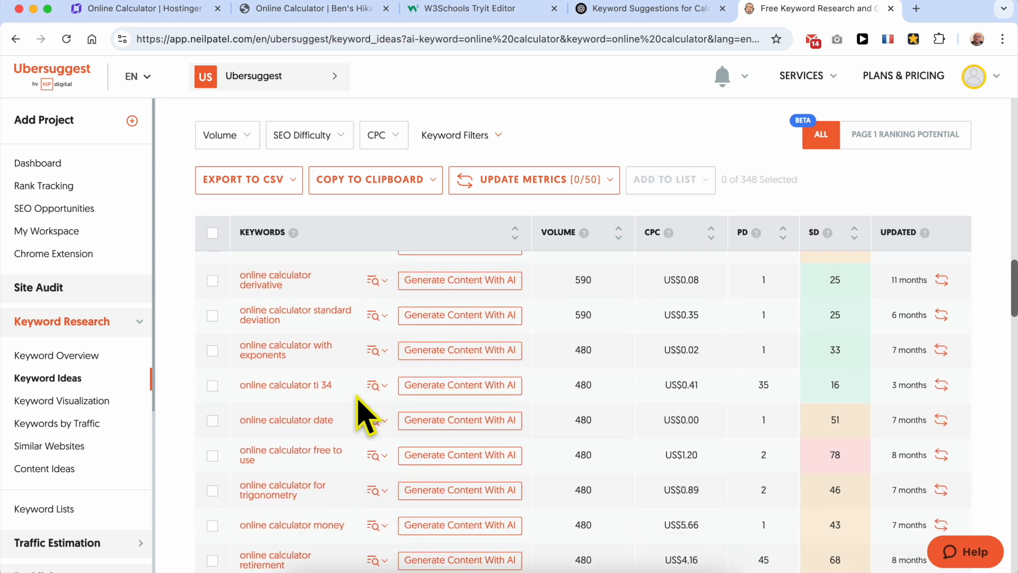
# Step: Examine the lower-volume Ubersuggest suggestions for "online calculator", comparing search volume and SEO difficulty
pyautogui.scroll(-3, 354, 393)
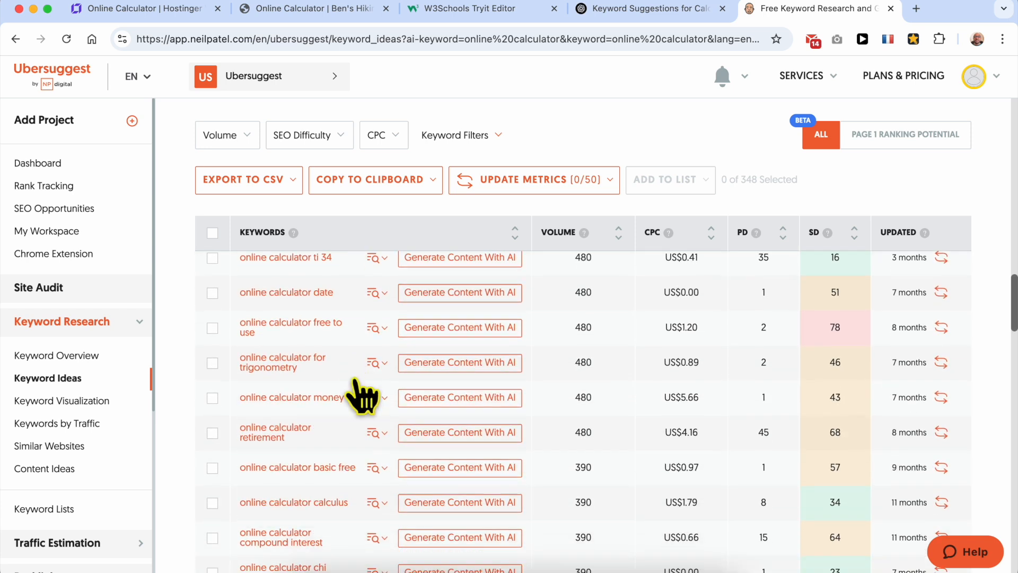
pyautogui.scroll(-6, 355, 388)
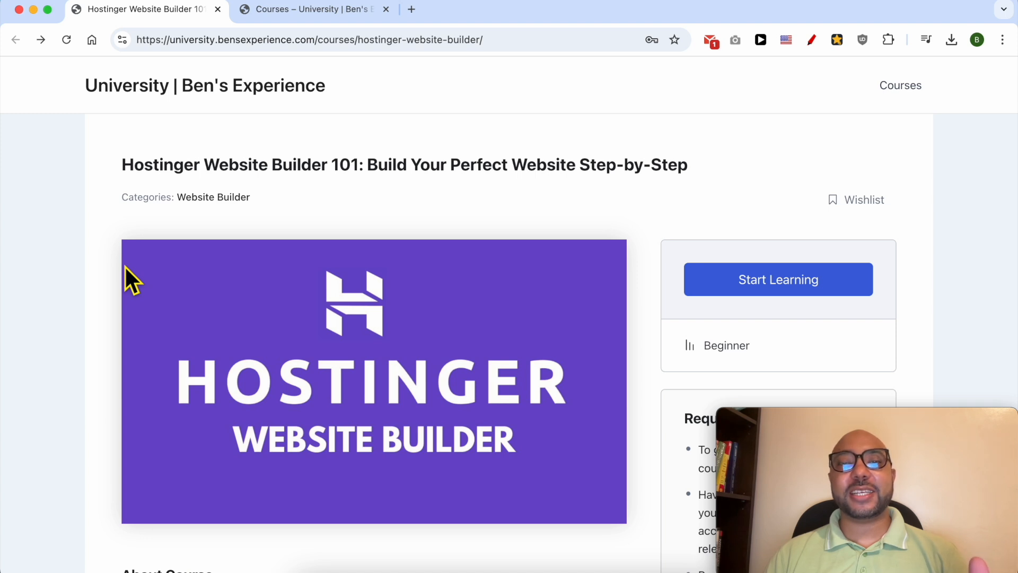
# Step: Examine the Hostinger Website Builder 101 course page, including its description and the Getting Started and Website Setup and Design lessons
pyautogui.moveTo(215, 177); pyautogui.dragTo(337, 179)
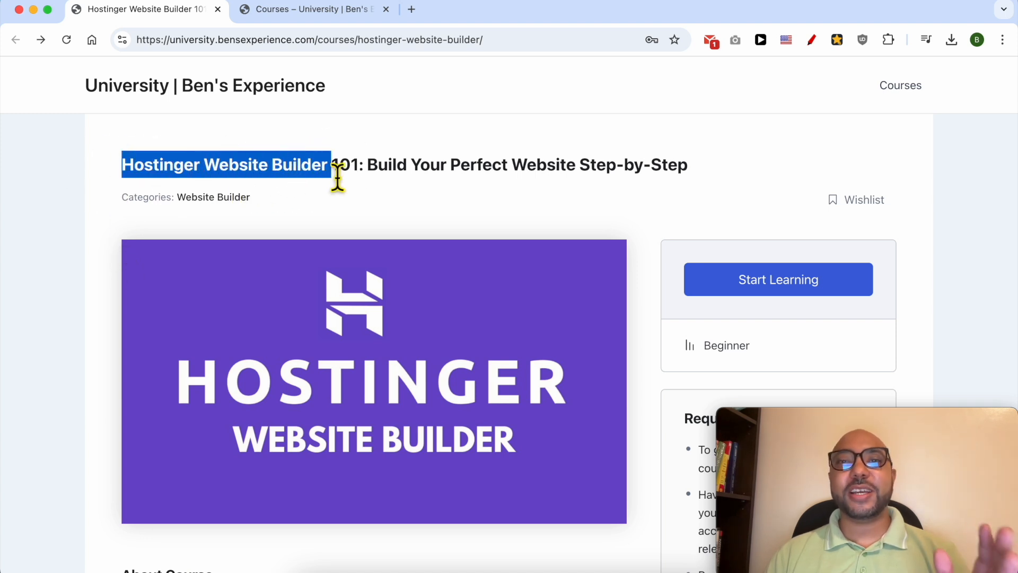
pyautogui.scroll(-7, 334, 206)
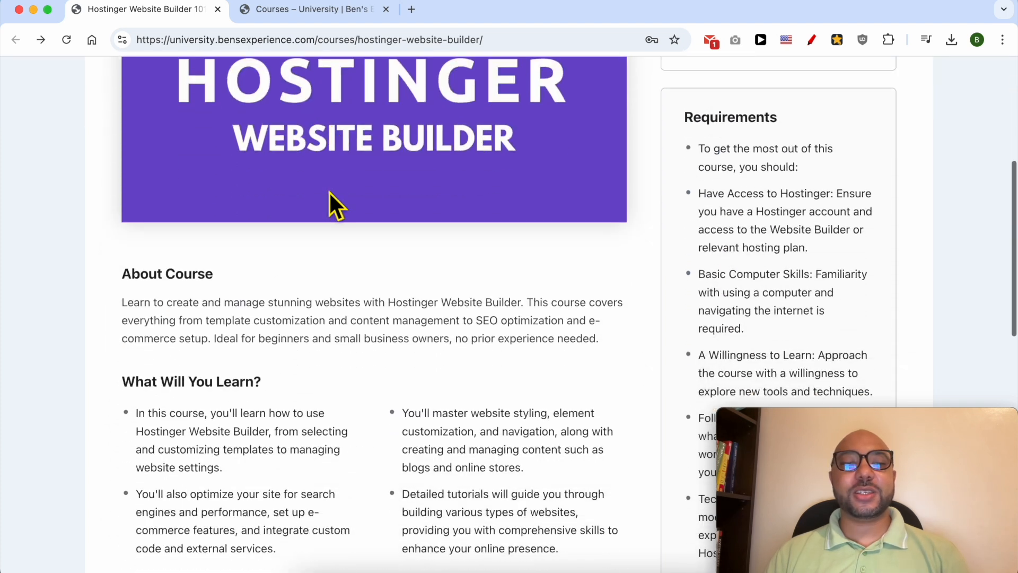
pyautogui.scroll(-4, 324, 212)
pyautogui.scroll(-4, 318, 236)
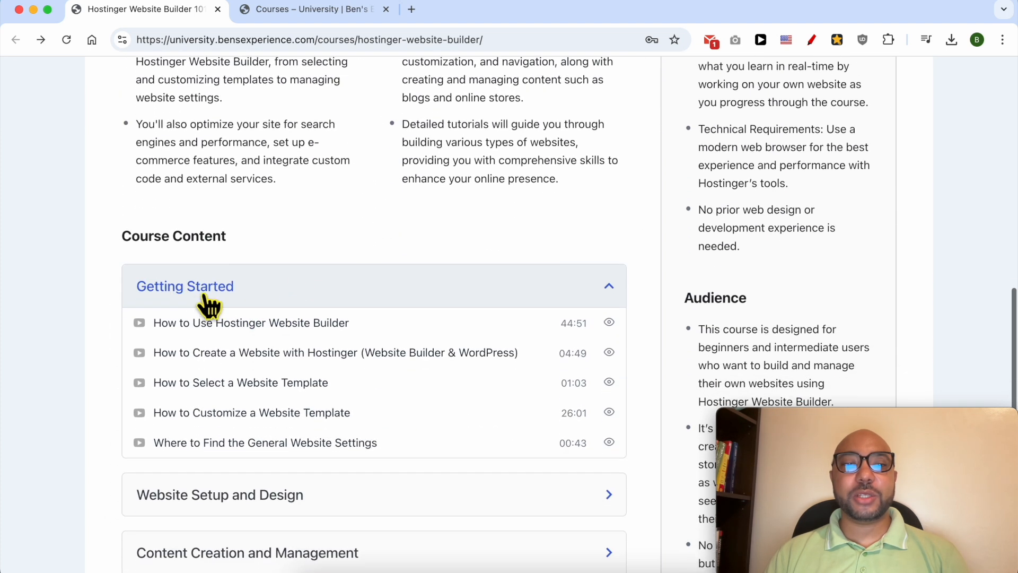
pyautogui.scroll(-3, 208, 305)
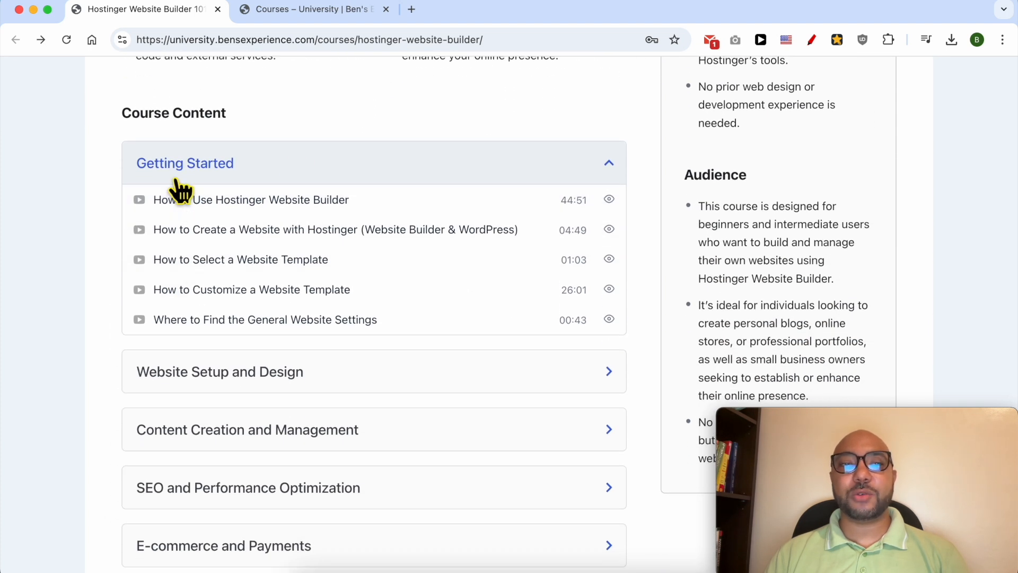
pyautogui.scroll(-3, 204, 263)
pyautogui.click(213, 245)
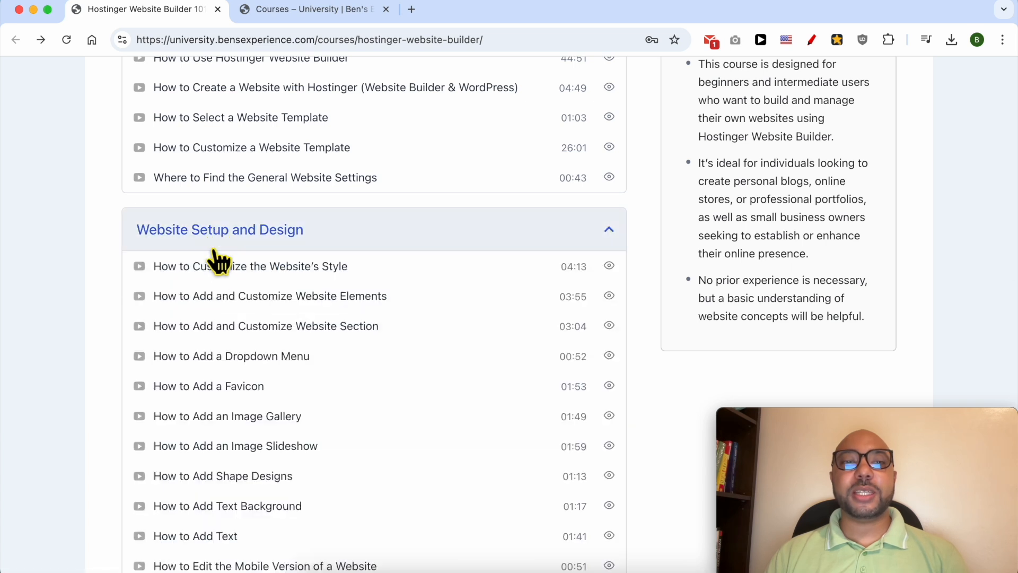
pyautogui.scroll(-2, 216, 259)
pyautogui.scroll(-1, 218, 260)
pyautogui.scroll(-3, 219, 260)
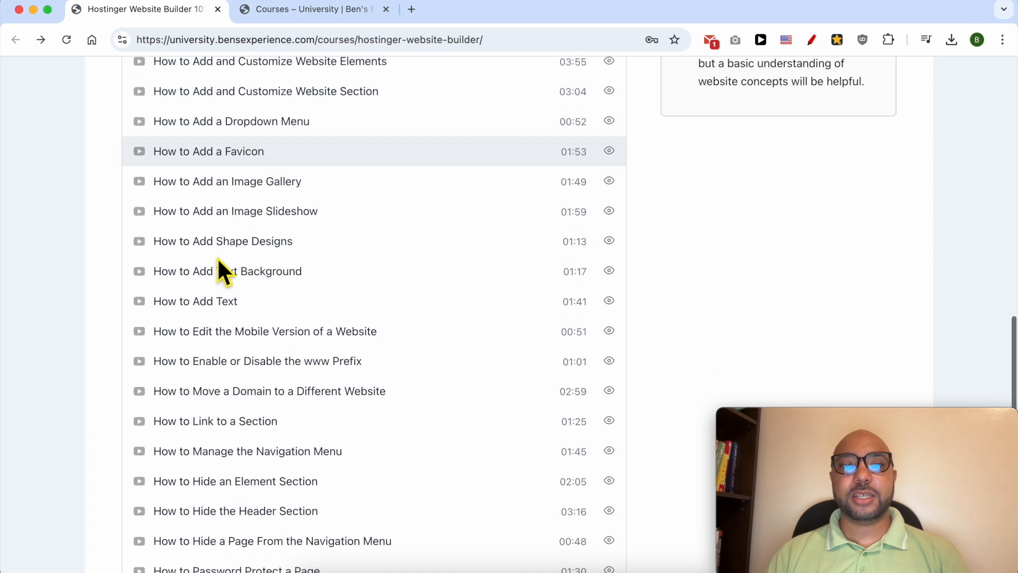
pyautogui.scroll(-12, 218, 259)
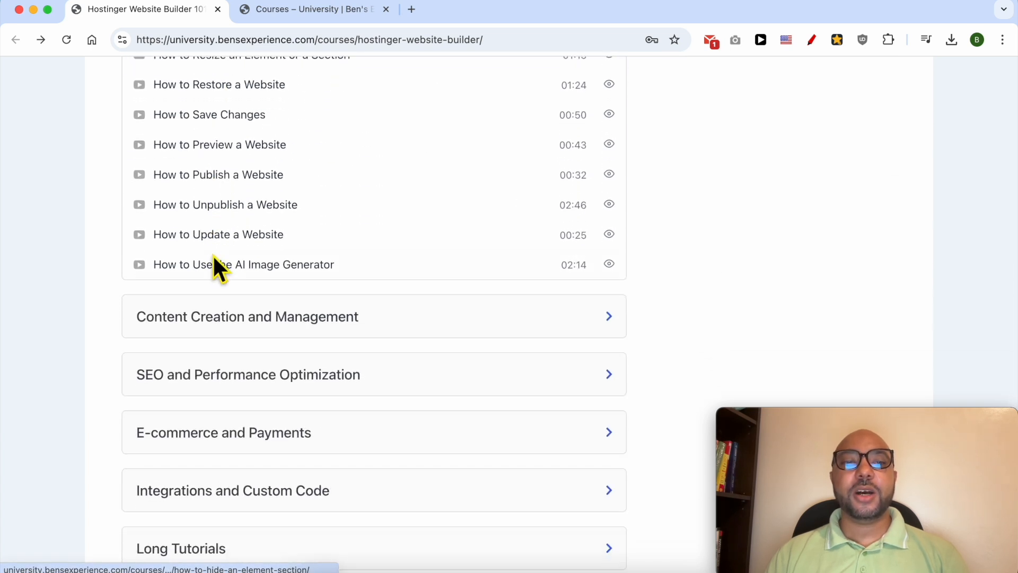
# Step: Expand and review the Content Creation and Management and the SEO and Performance Optimization lessons in the course content
pyautogui.click(244, 230)
pyautogui.scroll(-3, 244, 230)
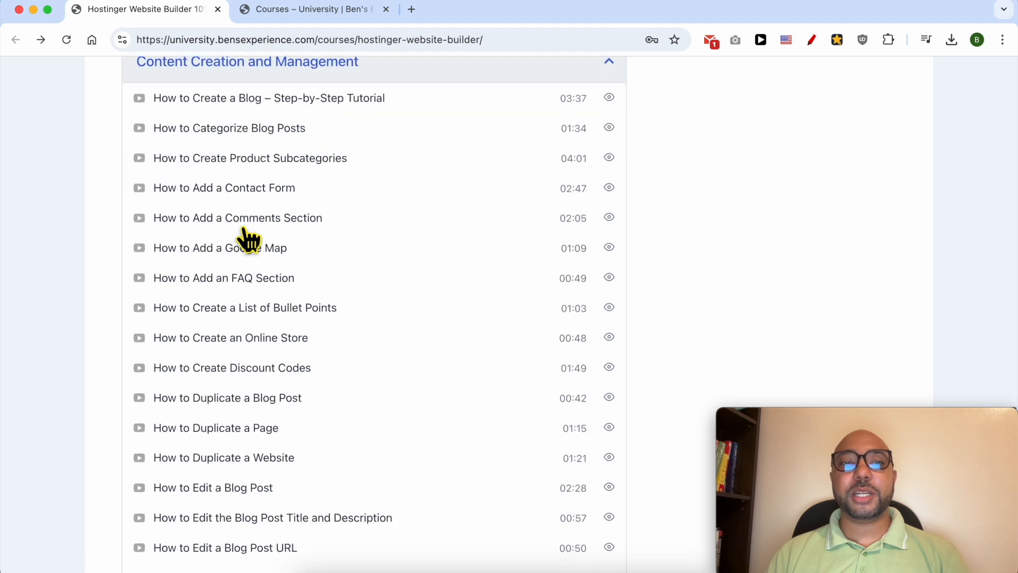
pyautogui.scroll(-9, 245, 233)
pyautogui.click(246, 292)
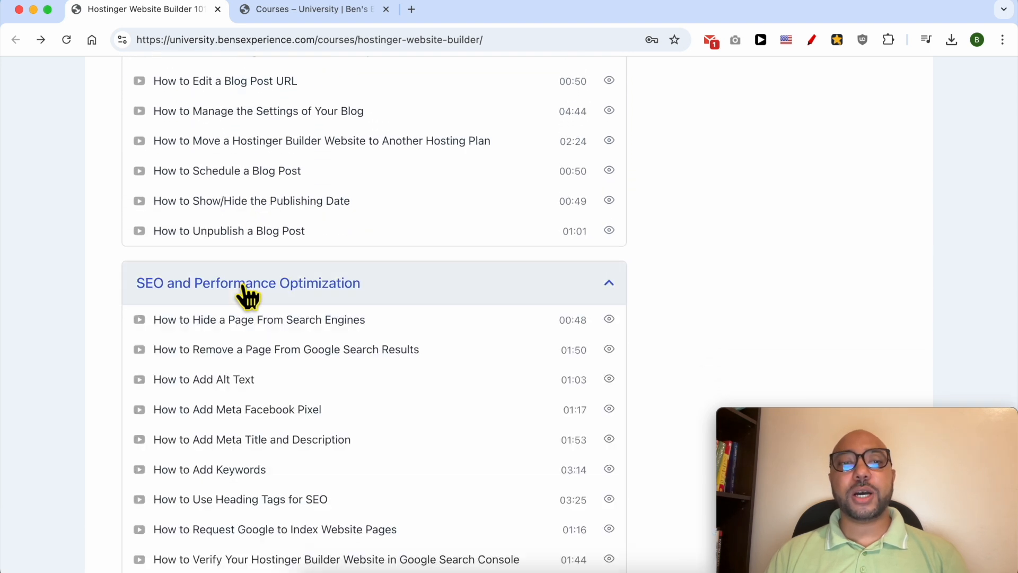
pyautogui.scroll(-3, 246, 294)
pyautogui.scroll(-3, 246, 295)
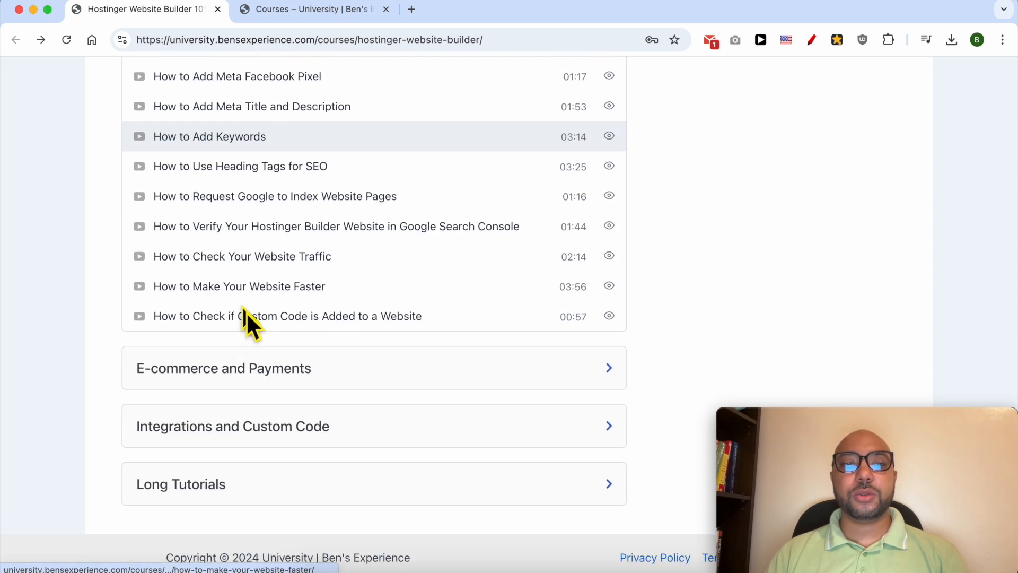
# Step: Expand and review the E-commerce and Payments, Integrations and Custom Code, and Long Tutorials lessons
pyautogui.click(236, 378)
pyautogui.scroll(-6, 276, 355)
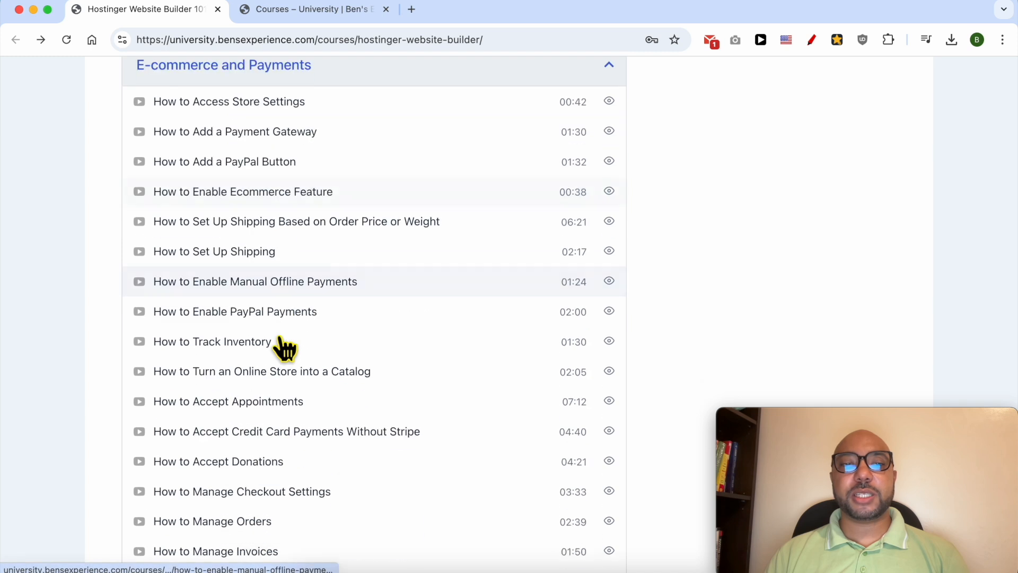
pyautogui.scroll(-4, 280, 340)
pyautogui.scroll(-6, 278, 342)
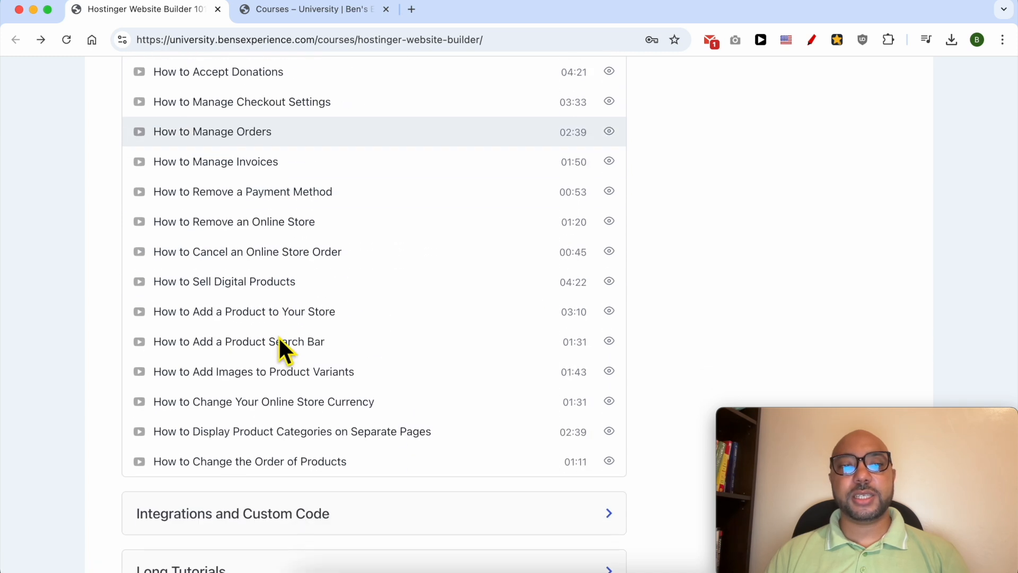
pyautogui.click(265, 395)
pyautogui.scroll(-4, 263, 372)
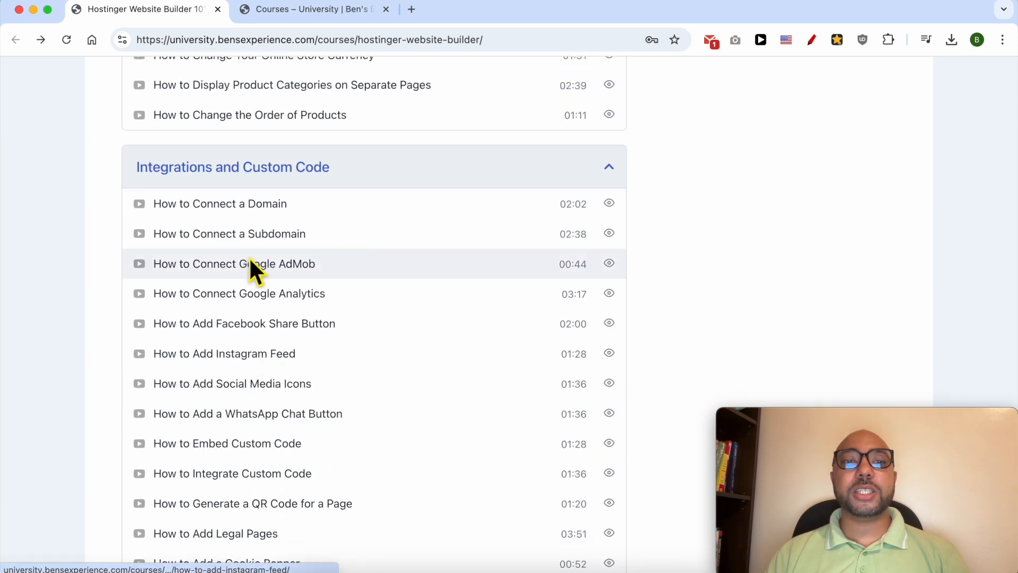
pyautogui.scroll(-5, 268, 194)
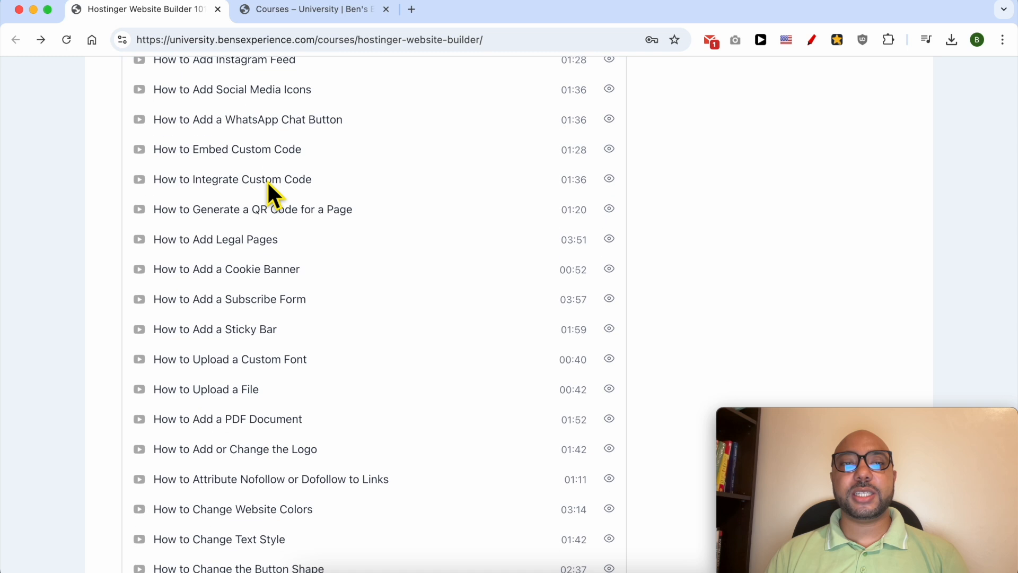
pyautogui.scroll(-6, 270, 191)
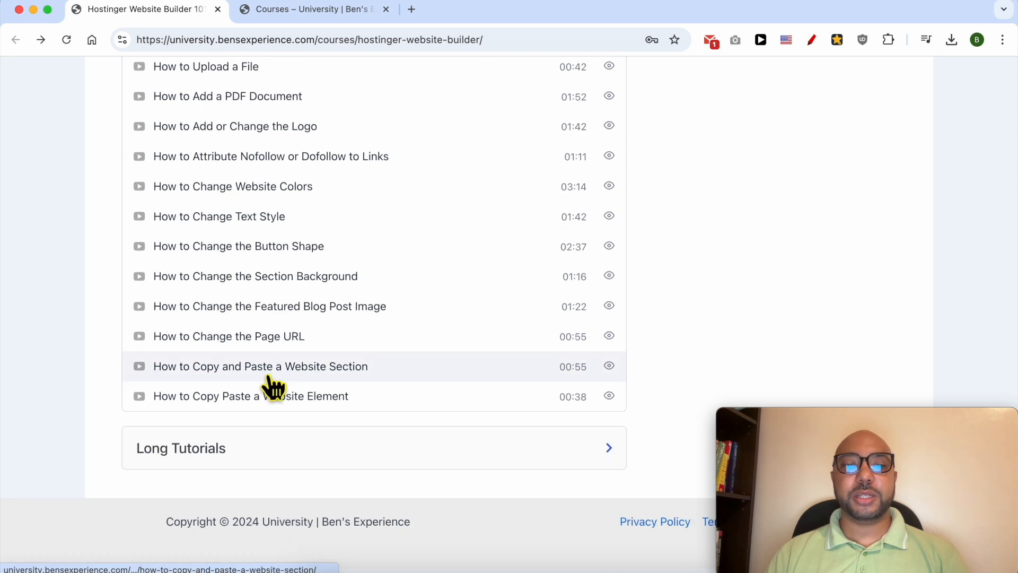
pyautogui.click(216, 449)
pyautogui.scroll(-4, 254, 379)
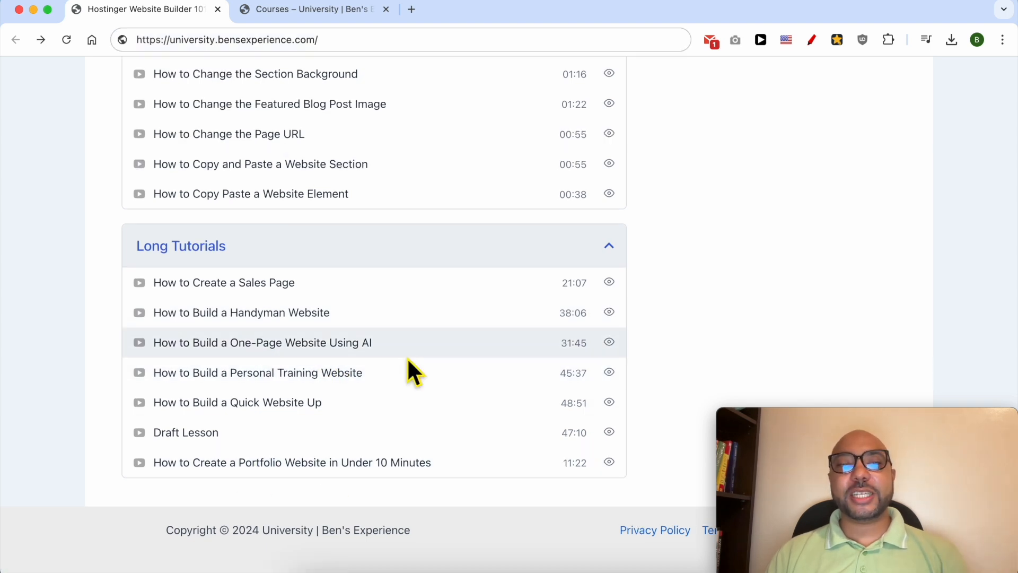
pyautogui.scroll(20, 409, 361)
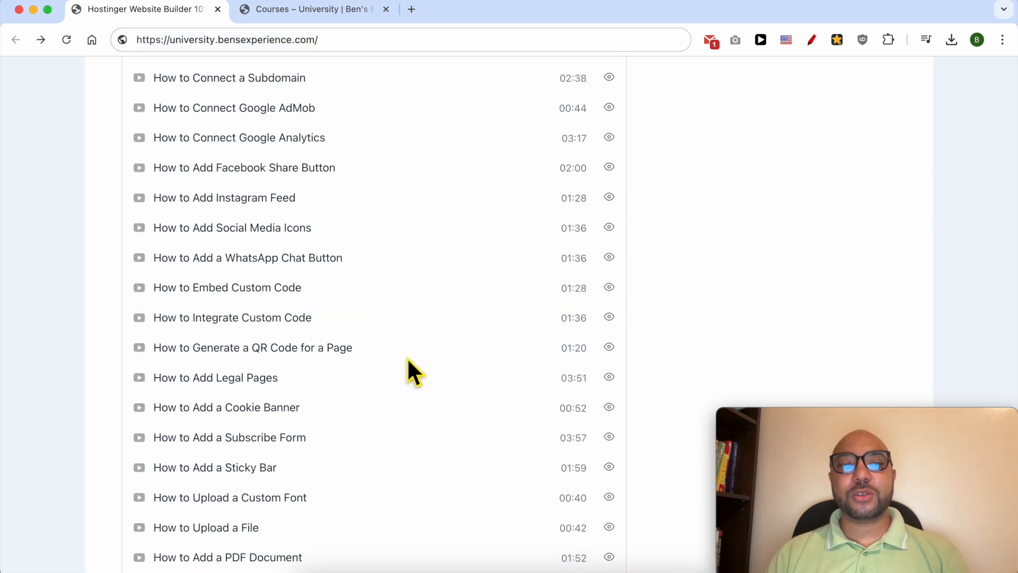
# Step: Switch to the university's Courses page and look through the catalogue of available courses, highlighting the site address
pyautogui.click(319, 10)
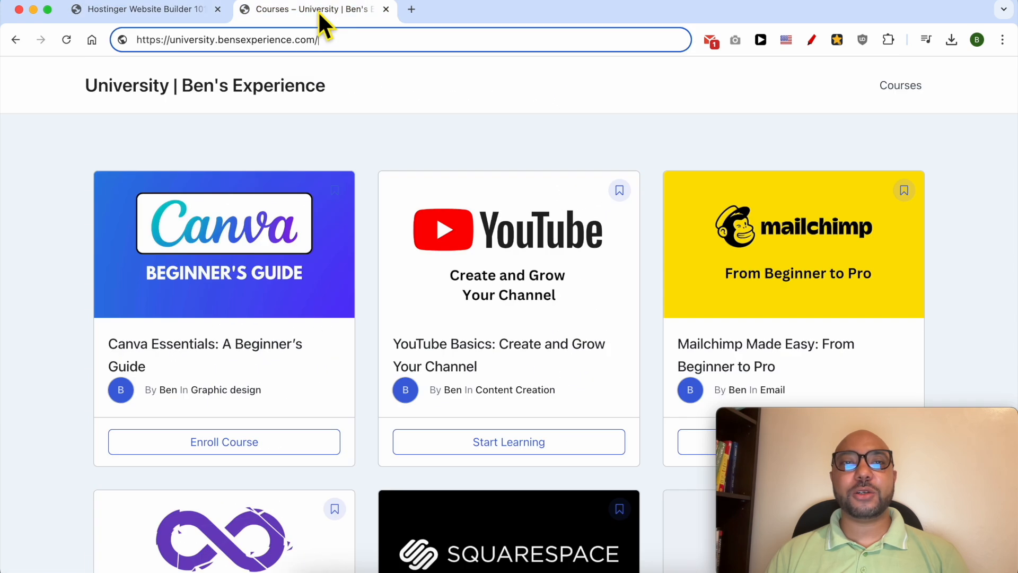
pyautogui.scroll(-10, 368, 151)
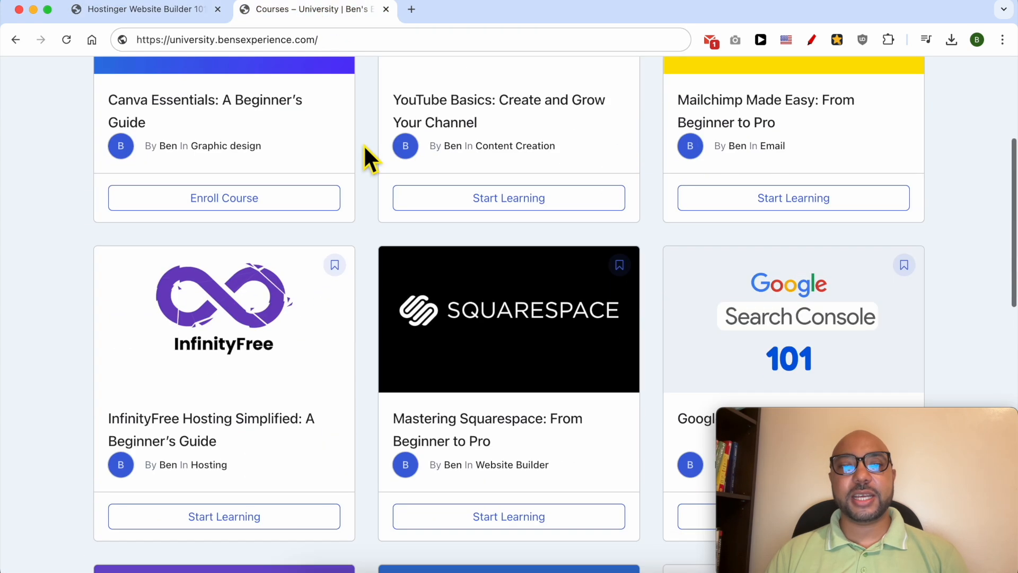
pyautogui.scroll(-8, 364, 145)
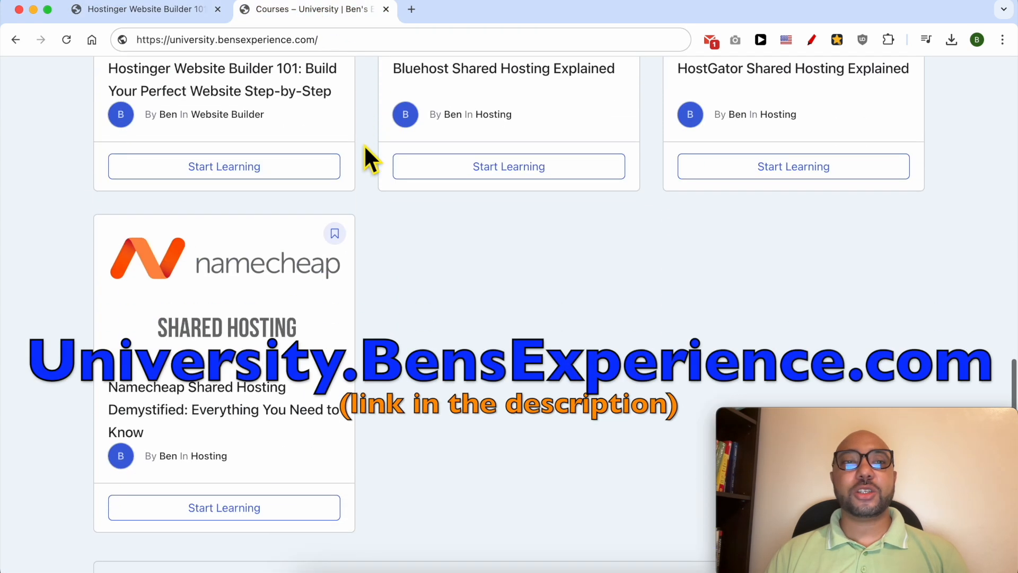
pyautogui.moveTo(171, 39); pyautogui.dragTo(352, 47)
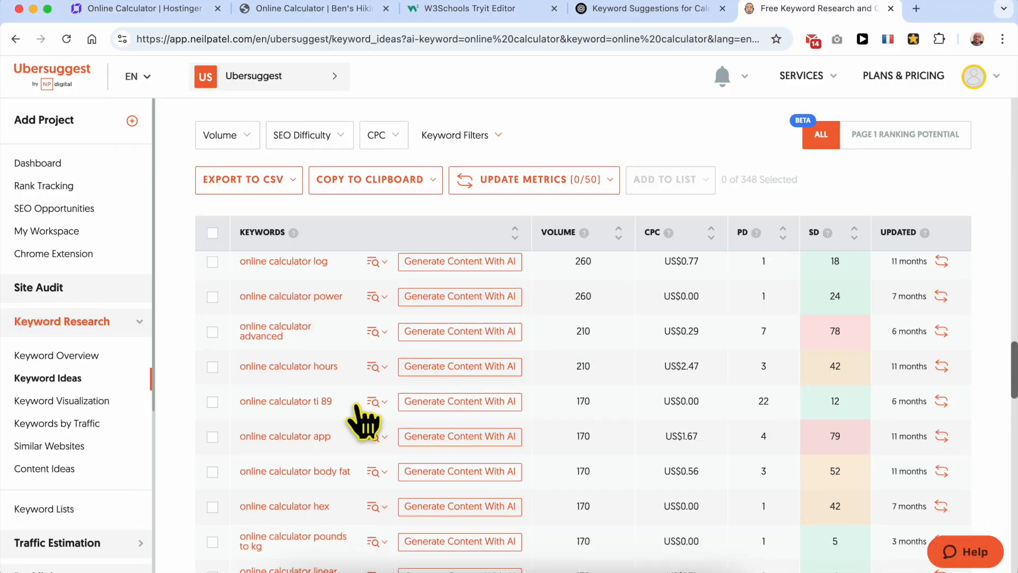
# Step: Go back to the Ubersuggest suggestions and copy the keyword "online calculator for free"
pyautogui.scroll(-10, 364, 419)
pyautogui.scroll(-5, 359, 416)
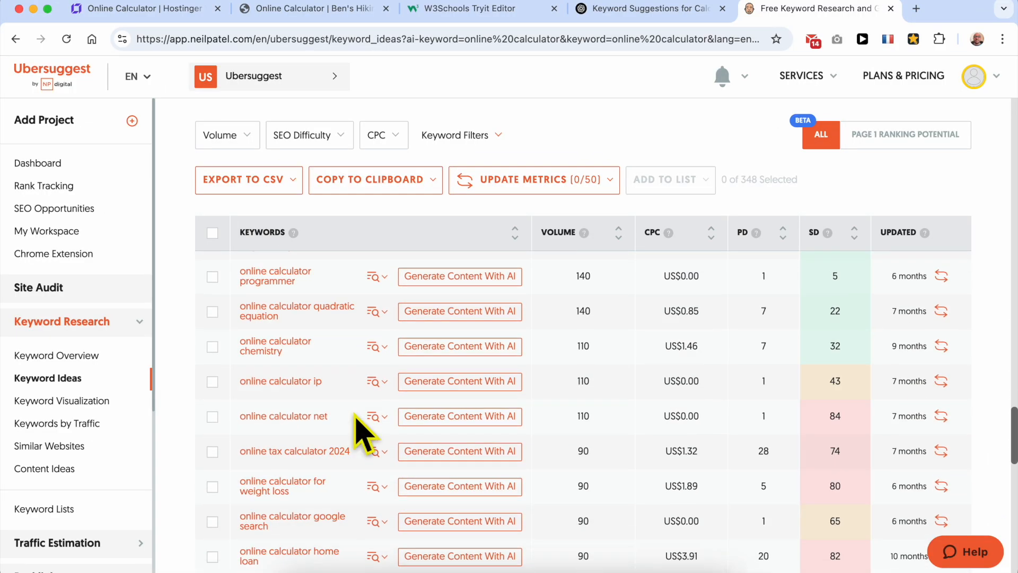
pyautogui.scroll(-4, 364, 419)
pyautogui.scroll(20, 362, 416)
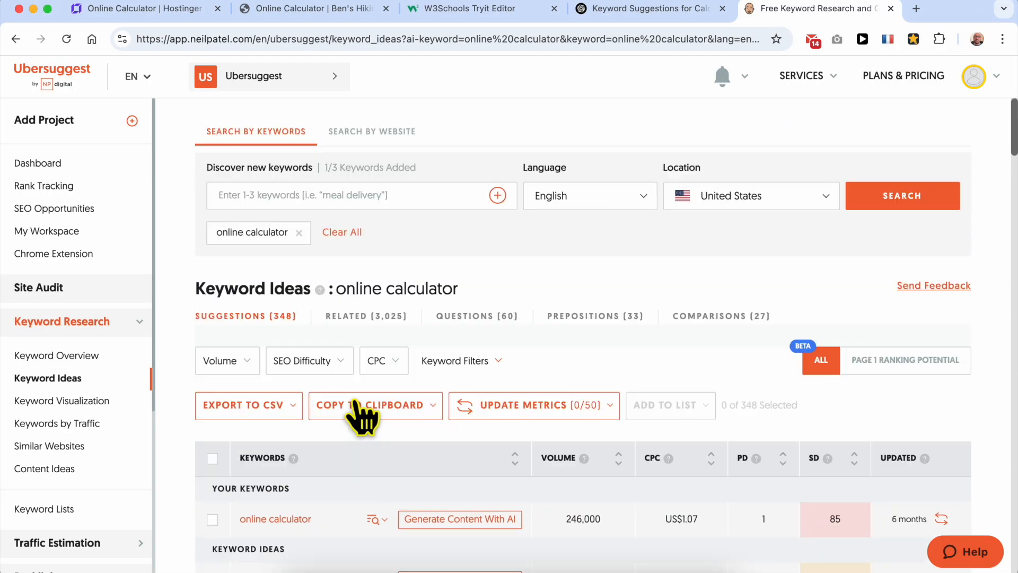
pyautogui.scroll(-9, 354, 402)
pyautogui.scroll(3, 297, 355)
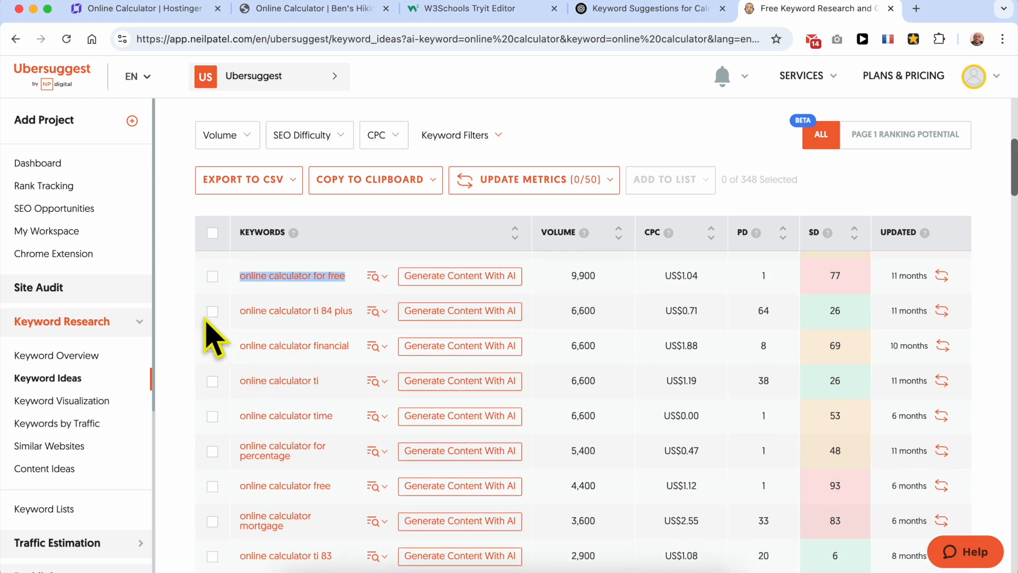
pyautogui.rightClick(268, 275)
pyautogui.click(307, 341)
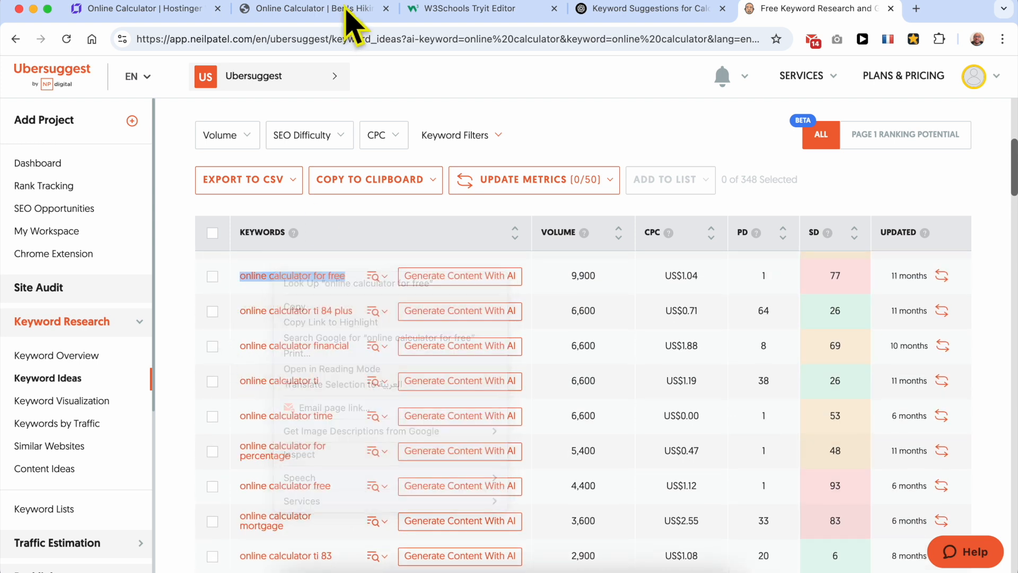
# Step: In the ChatGPT keyword conversation, request "a 800 text optimised" for the target keyword "online calculator for free"
pyautogui.click(362, 11)
pyautogui.click(538, 12)
pyautogui.click(623, 13)
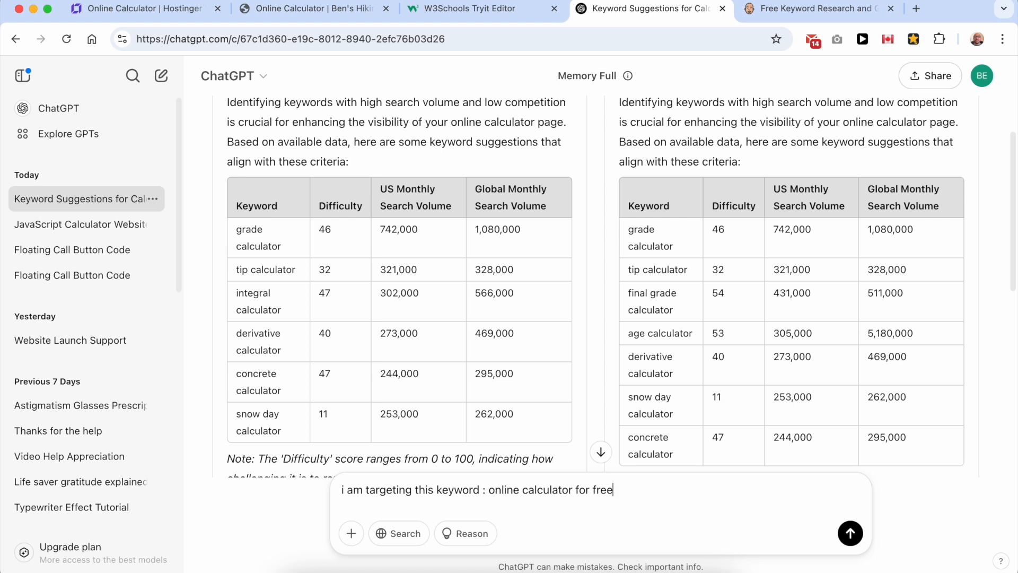
pyautogui.hotkey('shift', 'Return')
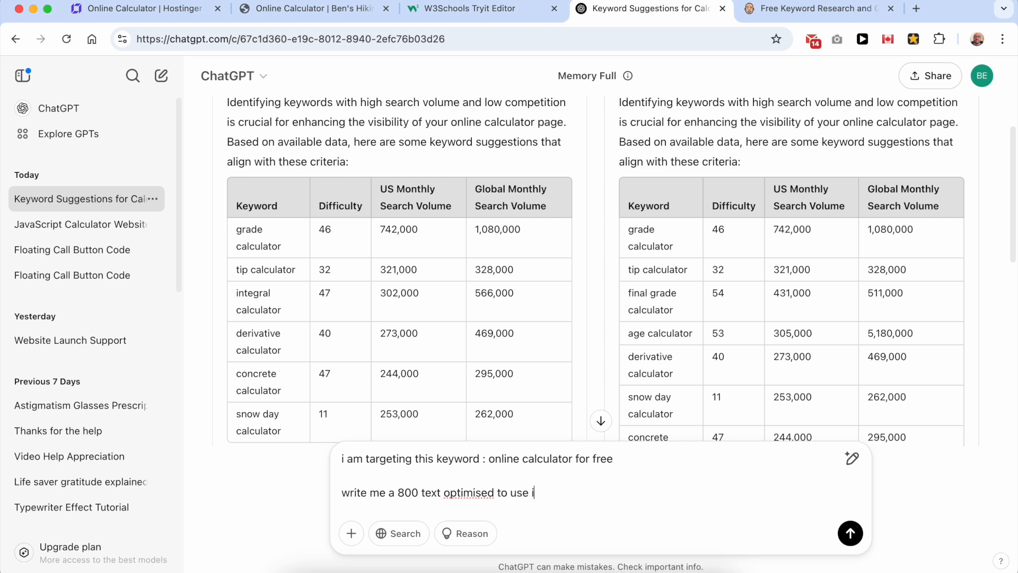
pyautogui.write('e')
pyautogui.press('Return')
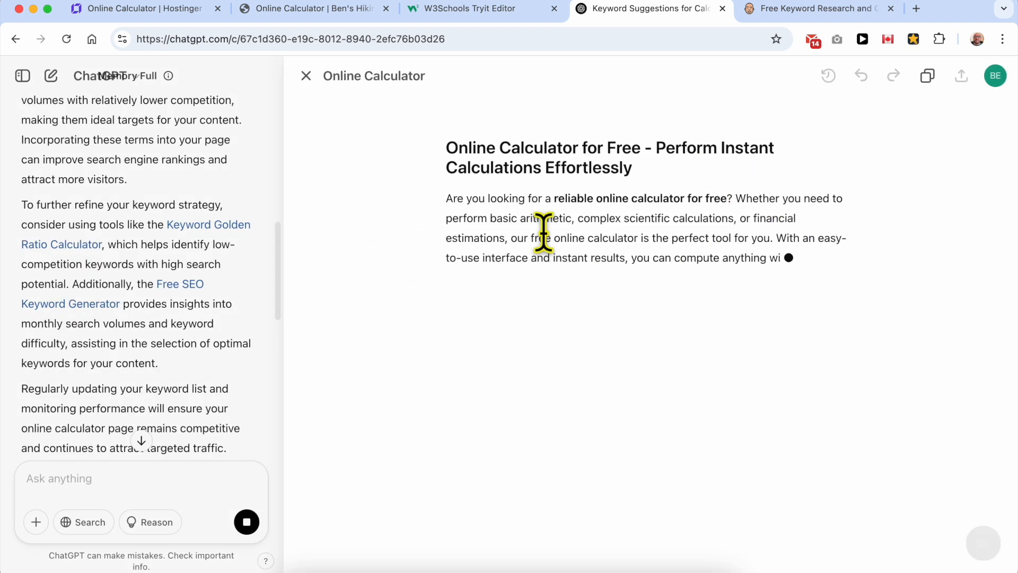
# Step: Copy the title "Online Calculator for Free - Perform Instant Calculations Effortlessly" from the text generated by ChatGPT
pyautogui.tripleClick(553, 157)
pyautogui.rightClick(605, 155)
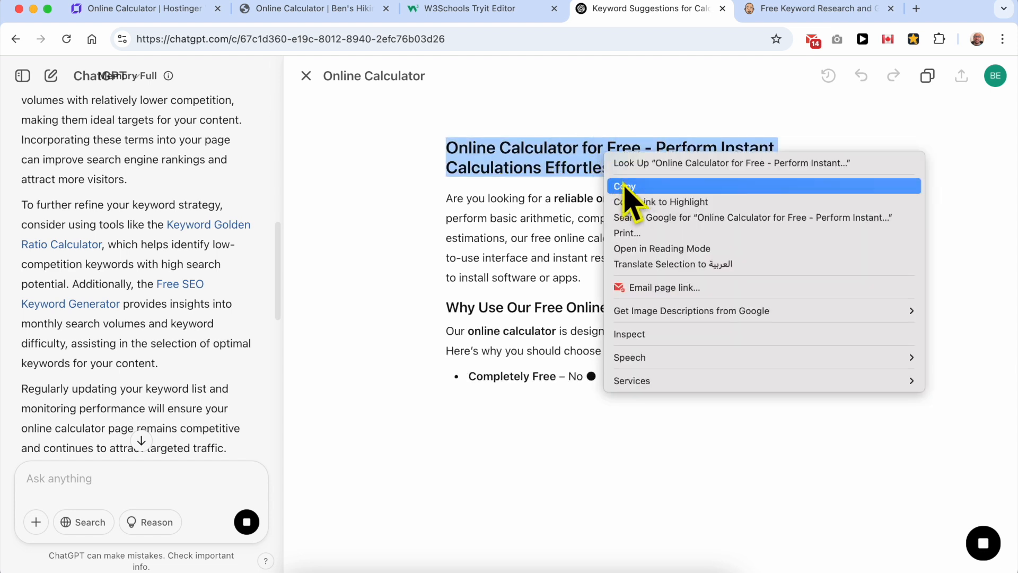
pyautogui.click(631, 186)
# Step: In the Hostinger builder, replace the "Online Calculator" heading with the copied title "Online Calculator for Free - Perform Instant Calculations Effortlessly"
pyautogui.click(323, 9)
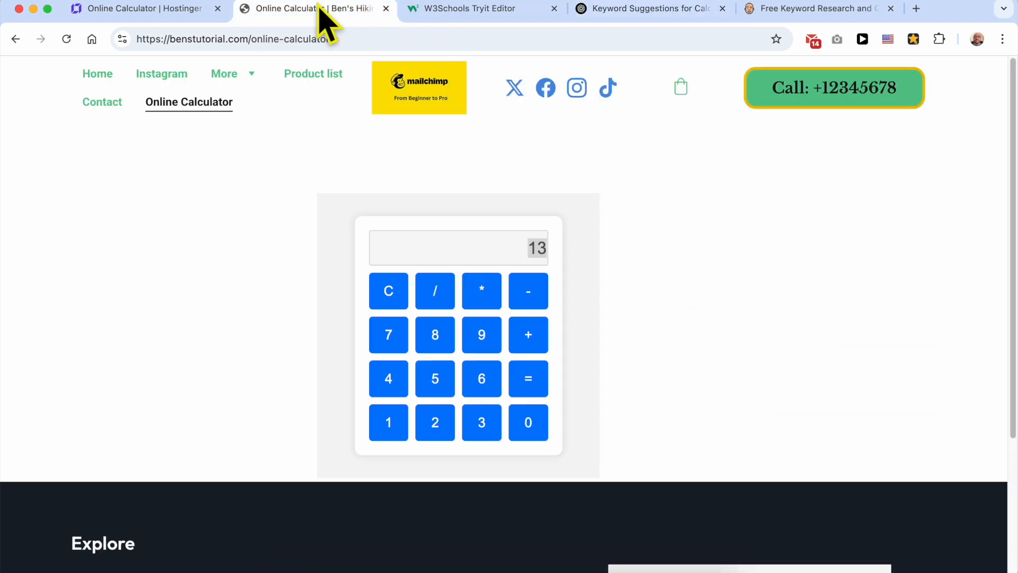
pyautogui.click(196, 10)
pyautogui.scroll(10, 334, 201)
pyautogui.click(523, 204)
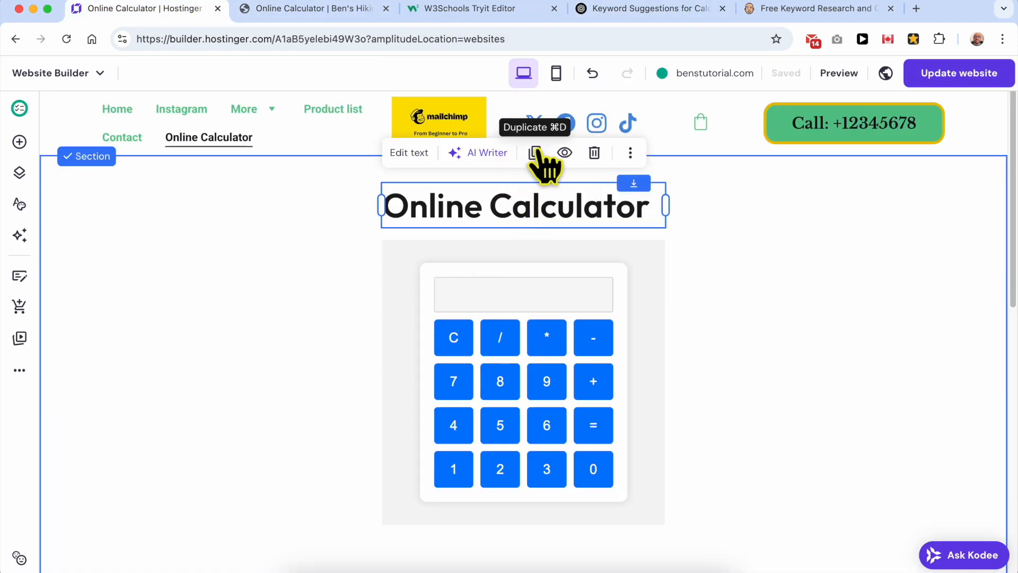
pyautogui.click(422, 154)
pyautogui.tripleClick(471, 207)
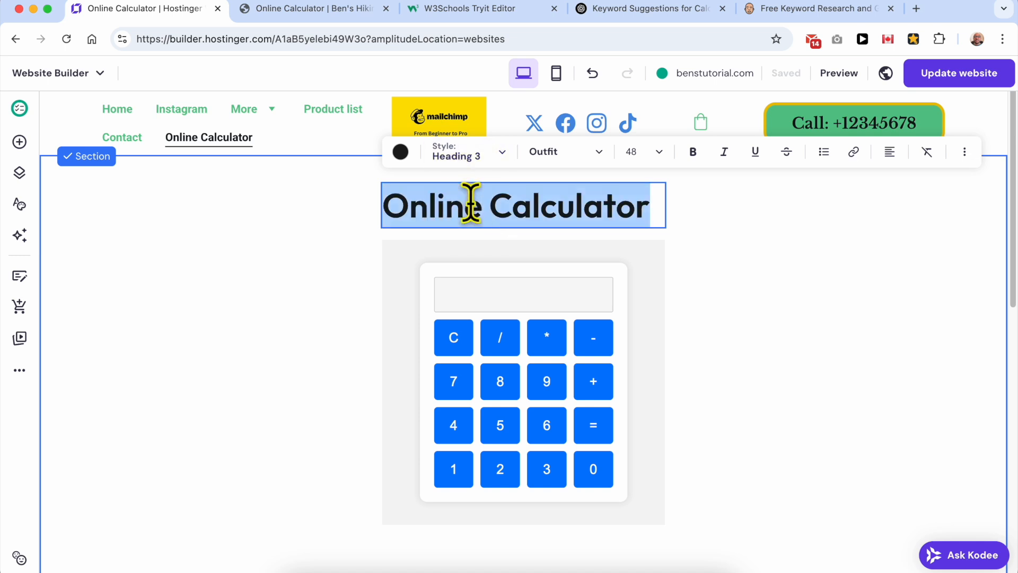
pyautogui.press('super+v')
pyautogui.press('Escape')
# Step: Widen the heading's text box on both sides to span most of the section and centre-align its text
pyautogui.moveTo(664, 341); pyautogui.dragTo(1000, 286)
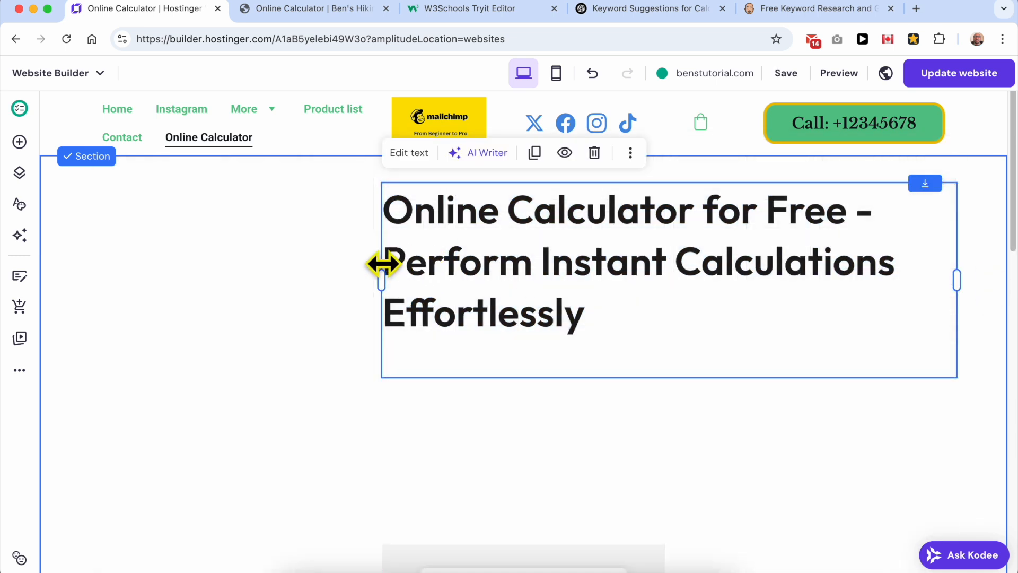
pyautogui.moveTo(381, 269); pyautogui.dragTo(130, 249)
pyautogui.click(323, 210)
pyautogui.press('super+a')
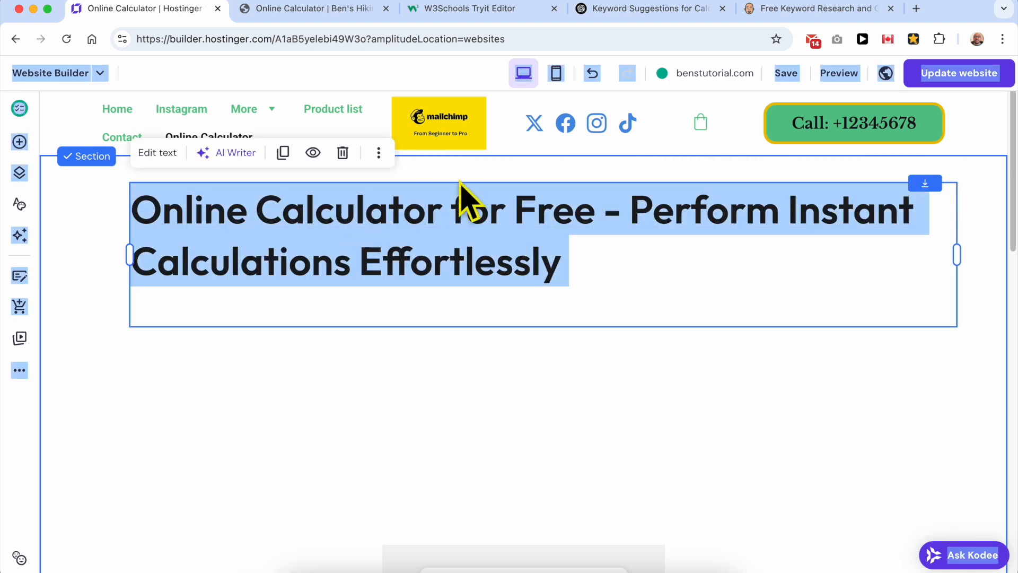
pyautogui.click(447, 251)
pyautogui.click(448, 252)
pyautogui.click(158, 155)
pyautogui.click(451, 237)
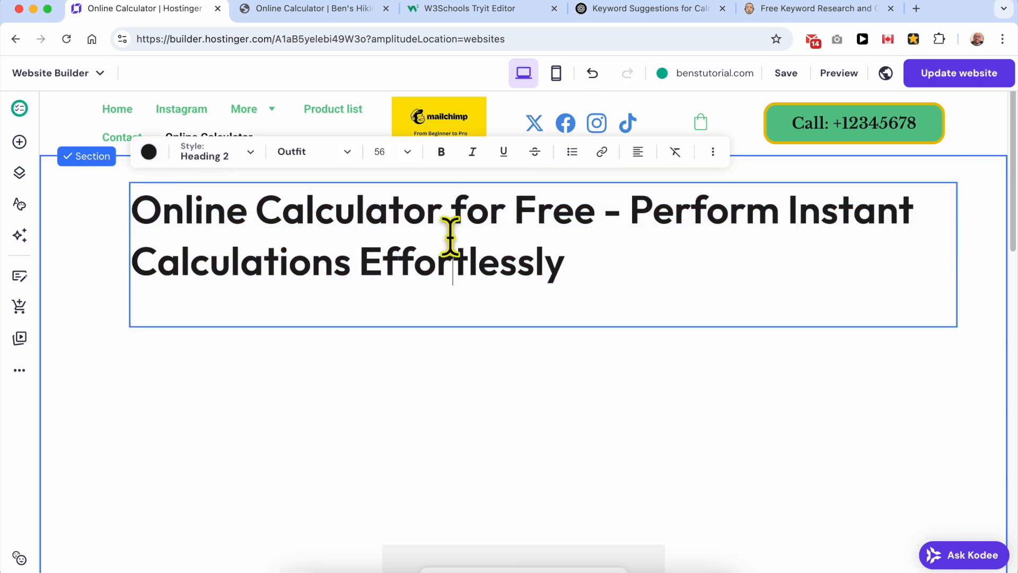
pyautogui.press('super+a')
pyautogui.click(638, 154)
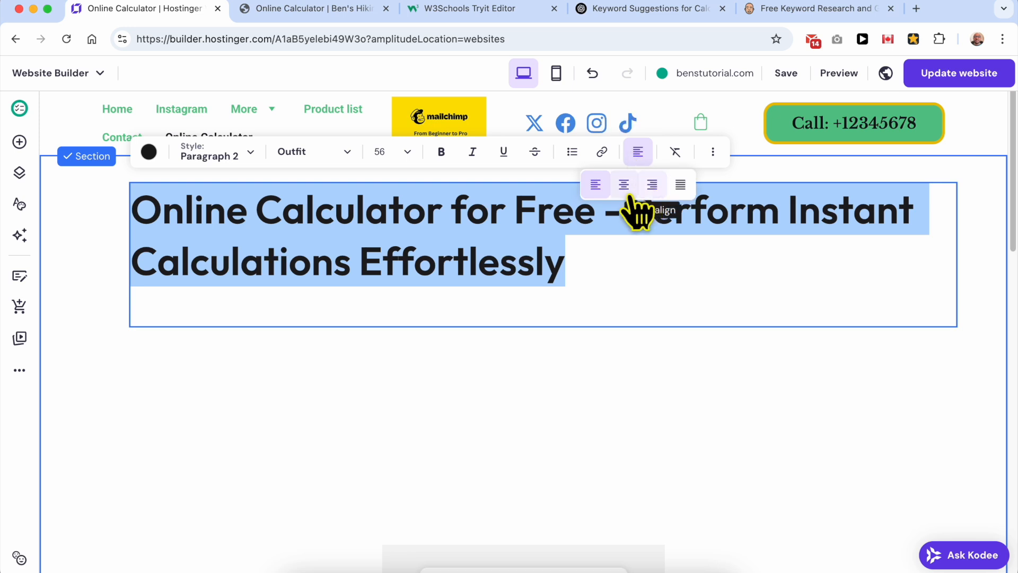
pyautogui.click(624, 186)
pyautogui.click(757, 405)
# Step: Move the embedded calculator up so it sits directly beneath the two-line heading
pyautogui.scroll(-5, 757, 405)
pyautogui.moveTo(546, 377); pyautogui.dragTo(524, 190)
pyautogui.scroll(4, 540, 249)
pyautogui.moveTo(616, 416); pyautogui.dragTo(576, 369)
pyautogui.click(836, 358)
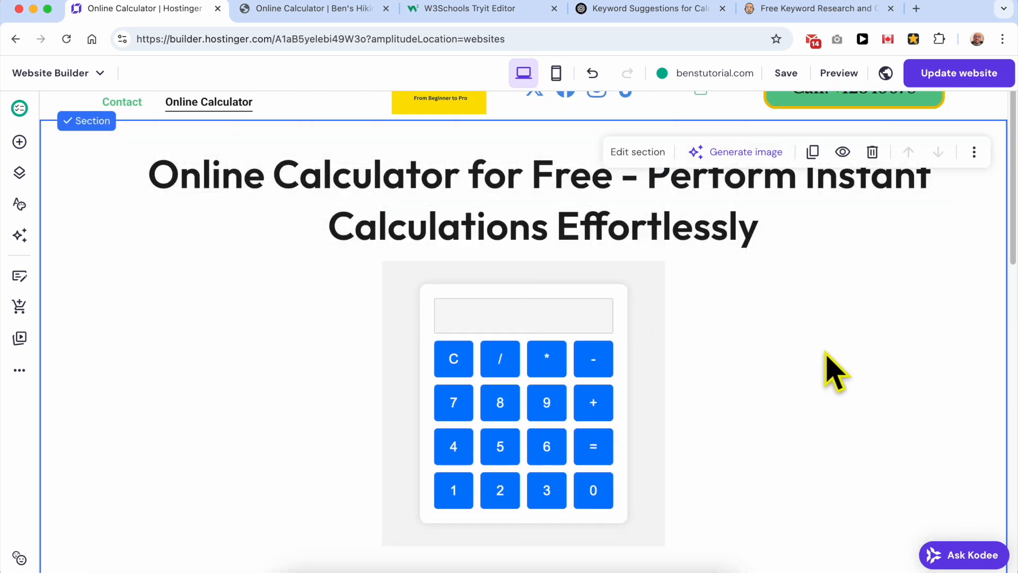
# Step: In ChatGPT, copy the generated article from "Are you looking for a reliable online calculator for free?" through the closing paragraph
pyautogui.click(652, 8)
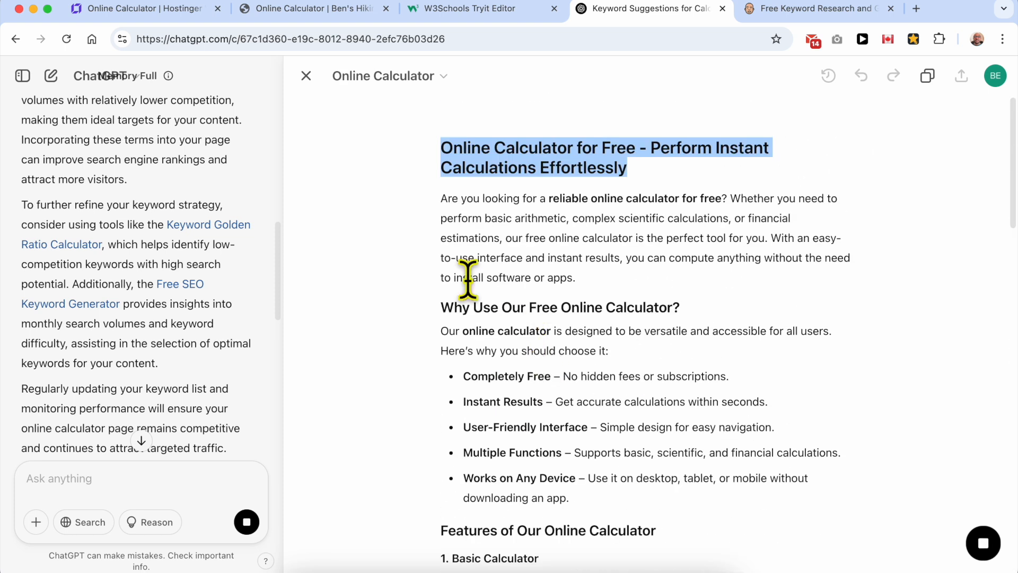
pyautogui.tripleClick(460, 212)
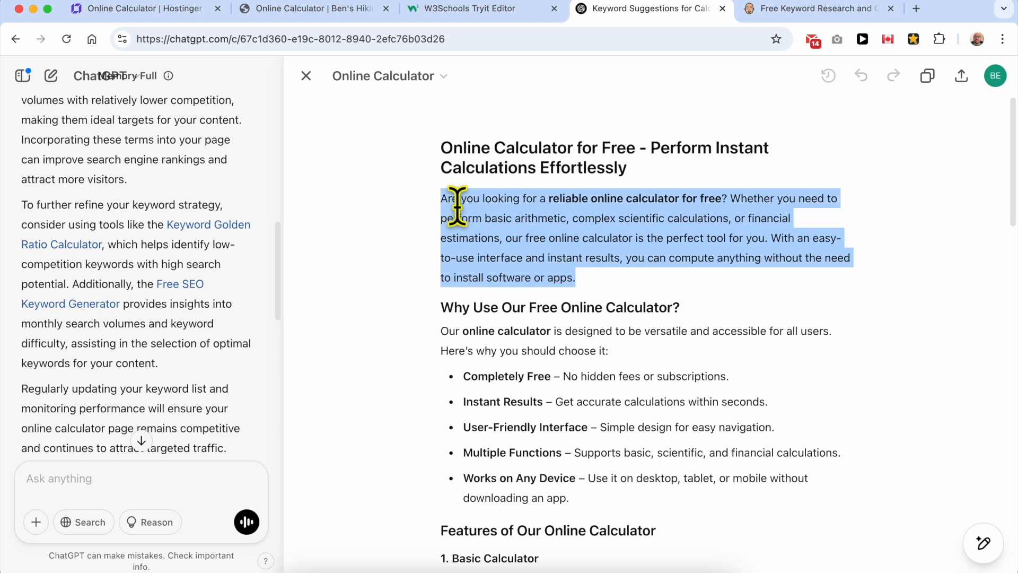
pyautogui.scroll(-20, 549, 329)
pyautogui.keyDown('shift'); pyautogui.click(600, 391); pyautogui.keyUp('shift')
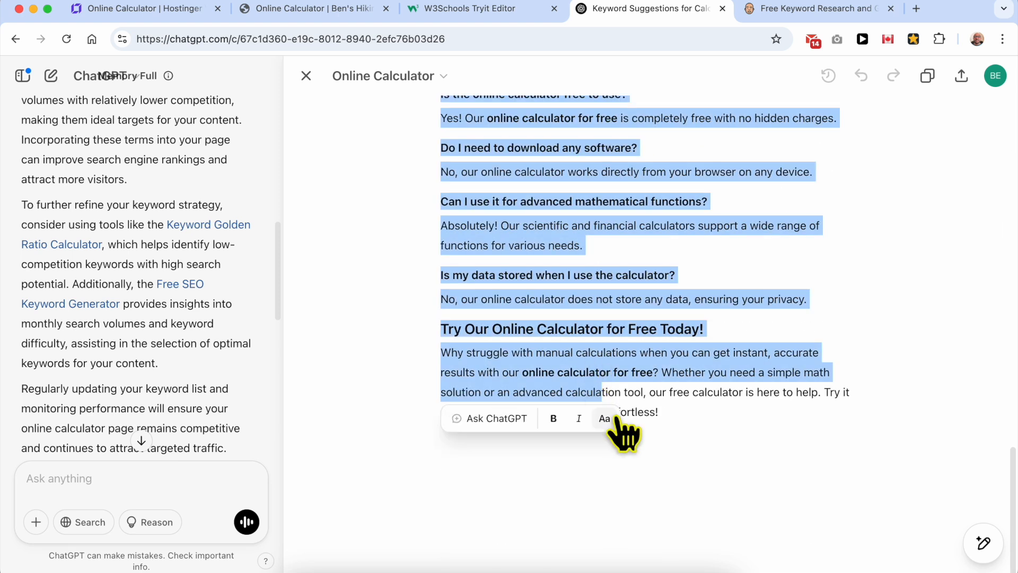
pyautogui.keyDown('shift'); pyautogui.click(653, 407); pyautogui.keyUp('shift')
pyautogui.rightClick(542, 337)
pyautogui.click(565, 244)
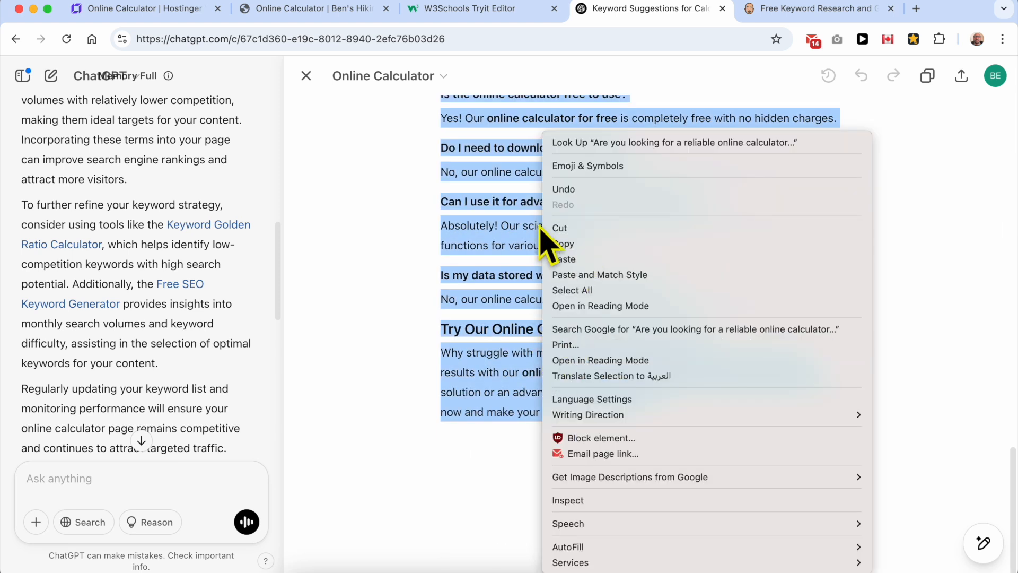
# Step: Back in the Hostinger builder, add a text element in the empty area below the calculator and fill it with the copied article
pyautogui.click(151, 6)
pyautogui.scroll(-10, 536, 381)
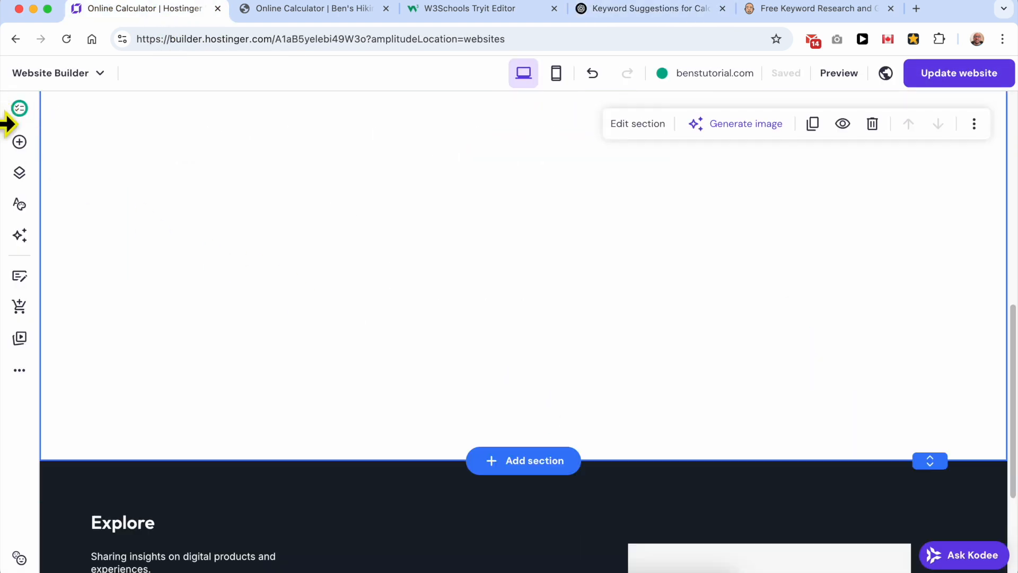
pyautogui.click(20, 142)
pyautogui.moveTo(99, 219); pyautogui.dragTo(546, 310)
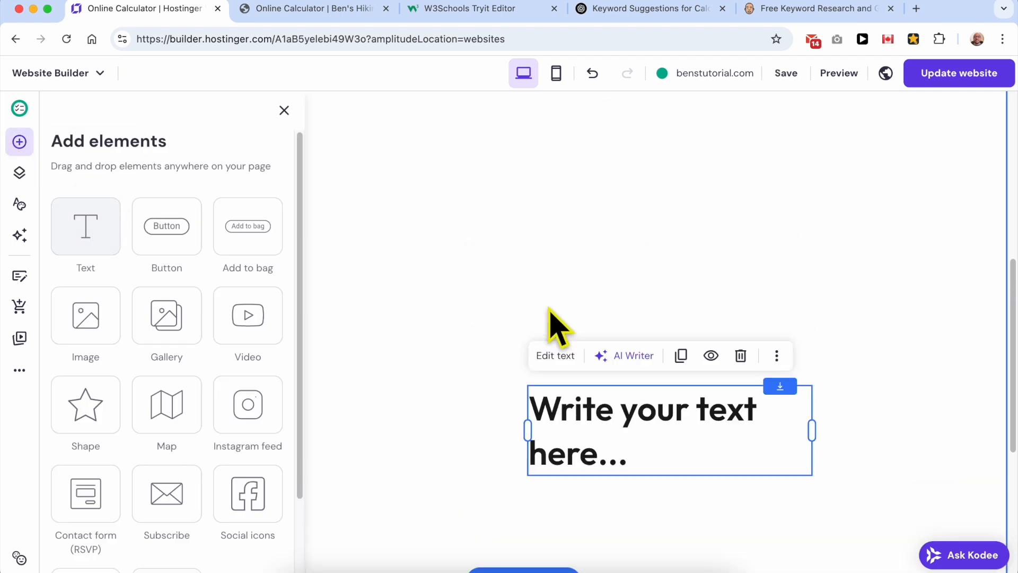
pyautogui.click(559, 492)
pyautogui.hotkey('ctrl', 'a')
pyautogui.hotkey('ctrl', 'v')
pyautogui.click(595, 249)
# Step: Move the pasted article block further left within the section below the calculator
pyautogui.scroll(5, 461, 341)
pyautogui.click(910, 266)
pyautogui.moveTo(732, 292); pyautogui.dragTo(539, 291)
pyautogui.scroll(5, 484, 325)
pyautogui.scroll(15, 499, 344)
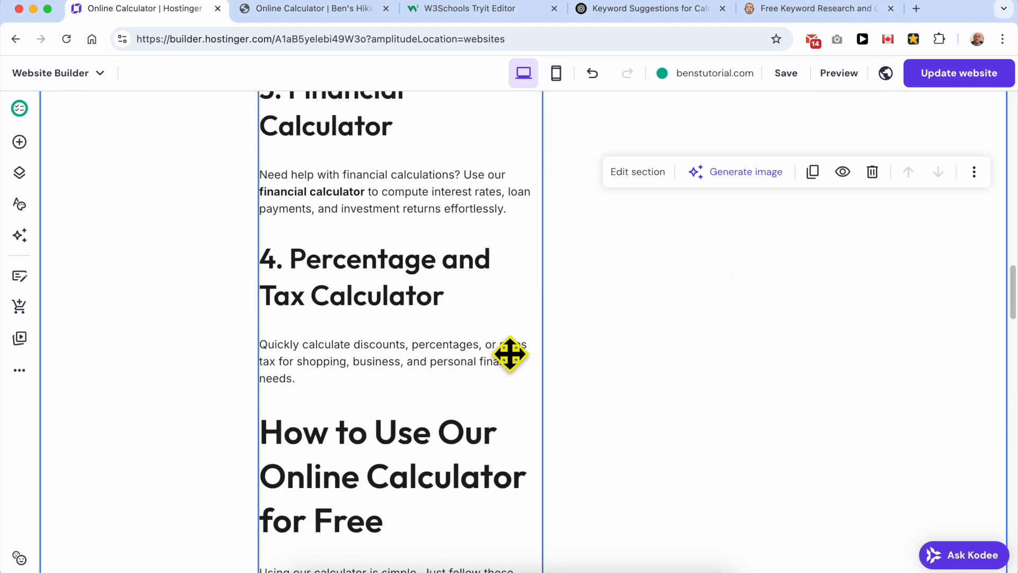
# Step: Widen the article block to span most of the section and shift it further left to balance the margins
pyautogui.scroll(-6, 512, 361)
pyautogui.click(534, 408)
pyautogui.moveTo(551, 403); pyautogui.dragTo(918, 345)
pyautogui.click(230, 273)
pyautogui.moveTo(331, 291); pyautogui.dragTo(260, 286)
pyautogui.scroll(6, 390, 345)
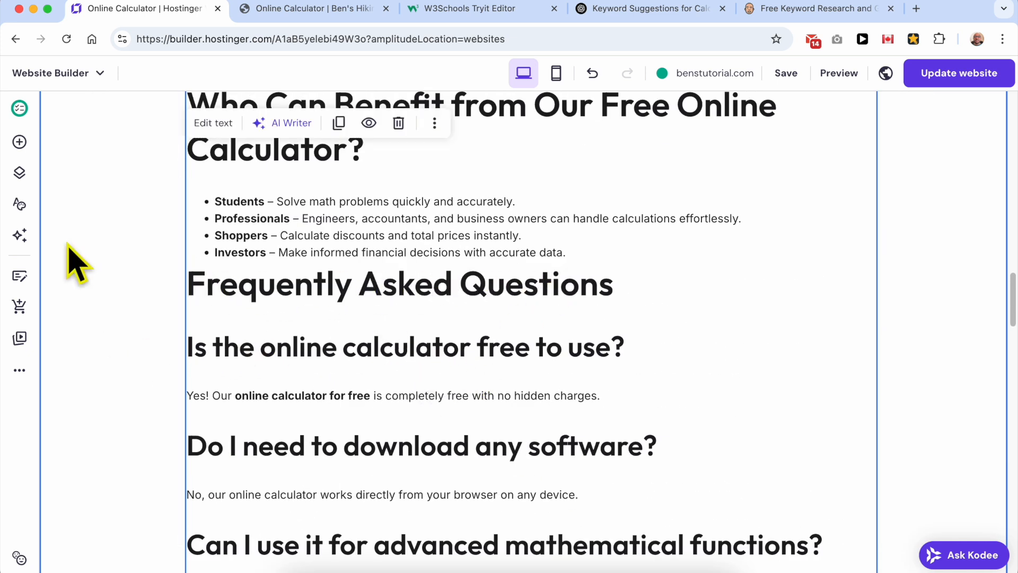
# Step: Look through the page elements available to add for one suited to the Frequently Asked Questions content
pyautogui.click(20, 142)
pyautogui.scroll(-2, 177, 414)
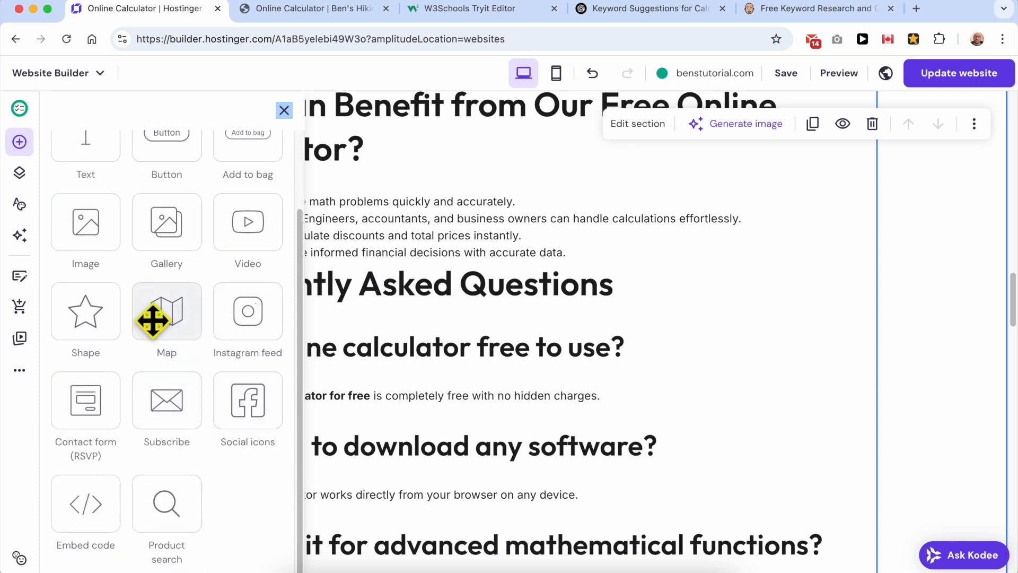
pyautogui.scroll(2, 154, 320)
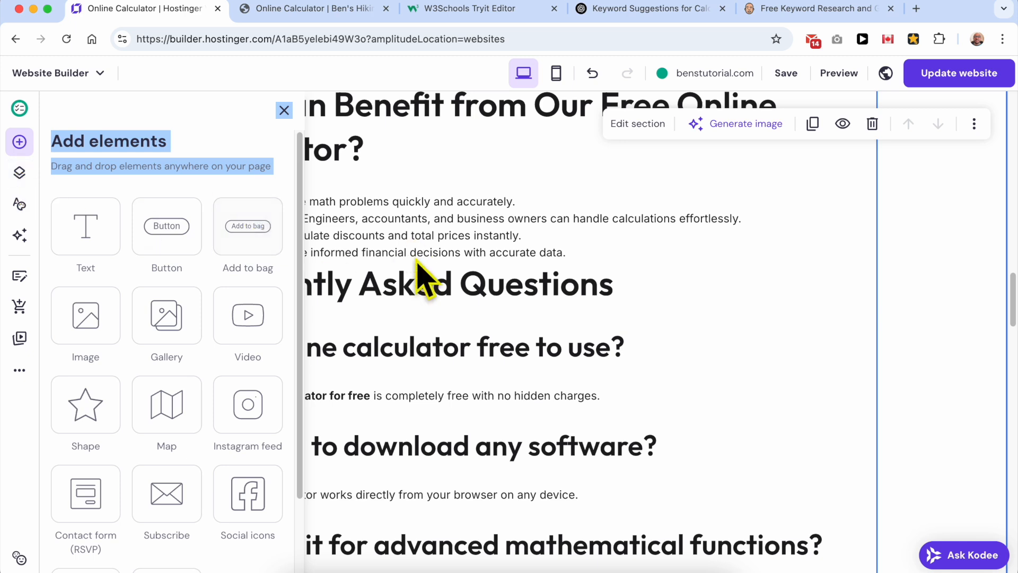
pyautogui.click(431, 316)
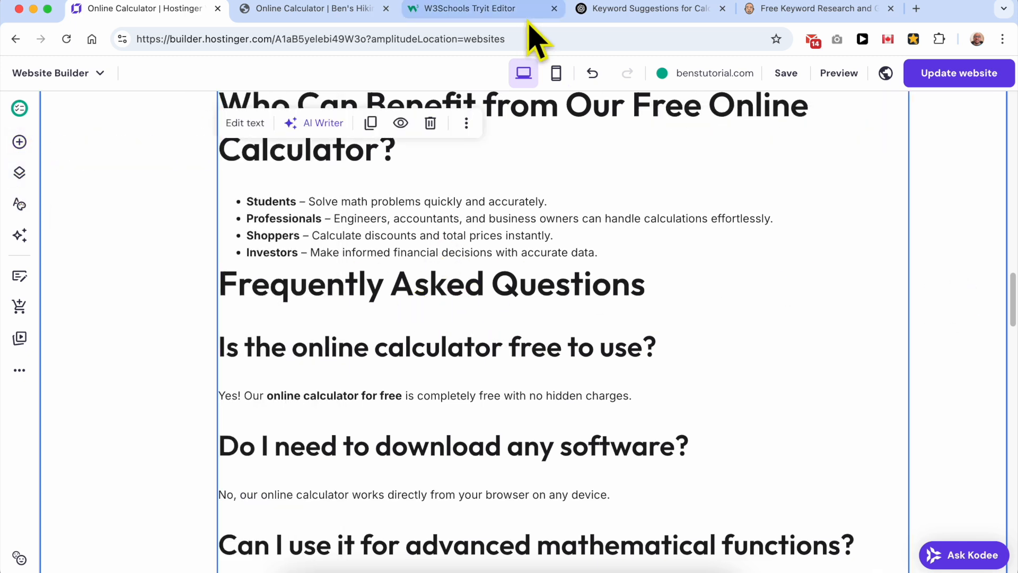
# Step: Switch to YouTube and search for "how to add faq in hostinger website builder bens experience"
pyautogui.click(599, 9)
pyautogui.write('youtube.com')
pyautogui.press('Return')
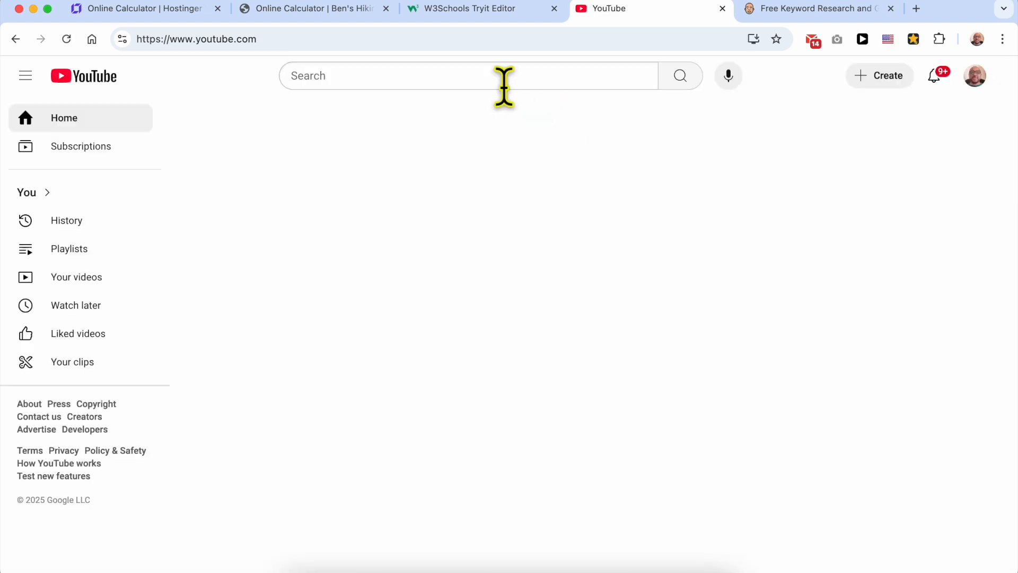
pyautogui.click(504, 83)
pyautogui.write('how to add faq')
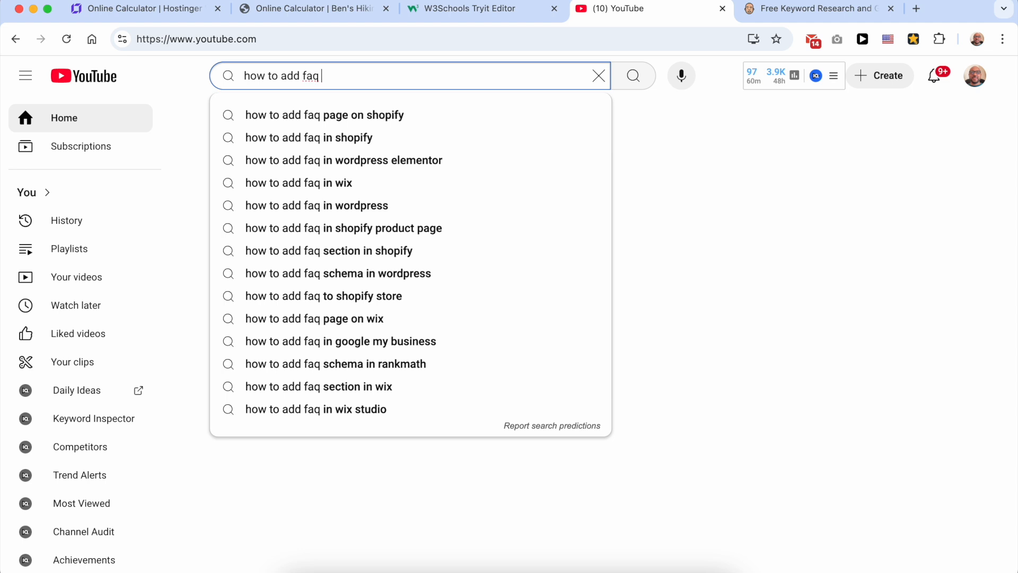
pyautogui.write(' in hosting')
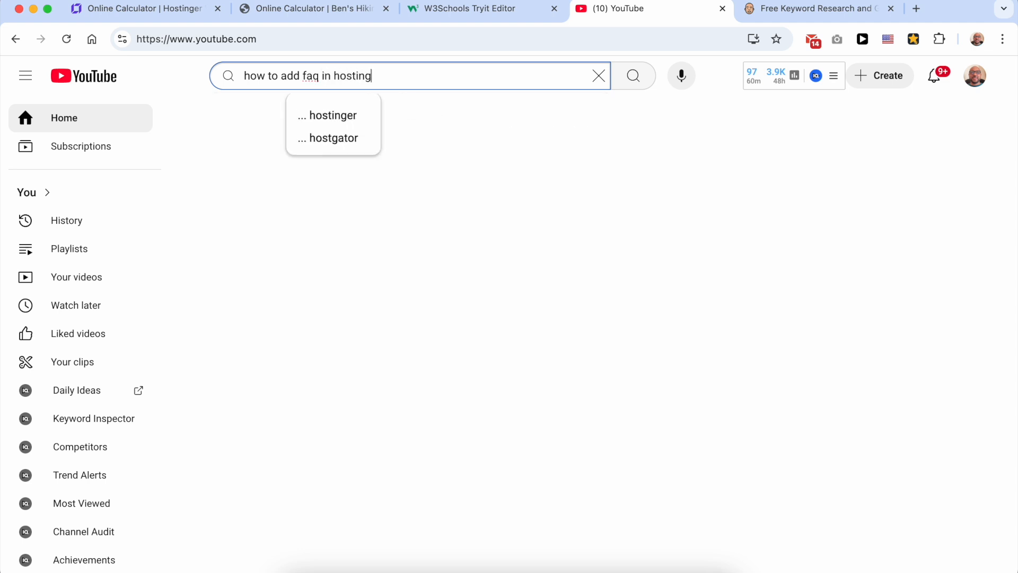
pyautogui.write('er website builder bens experience')
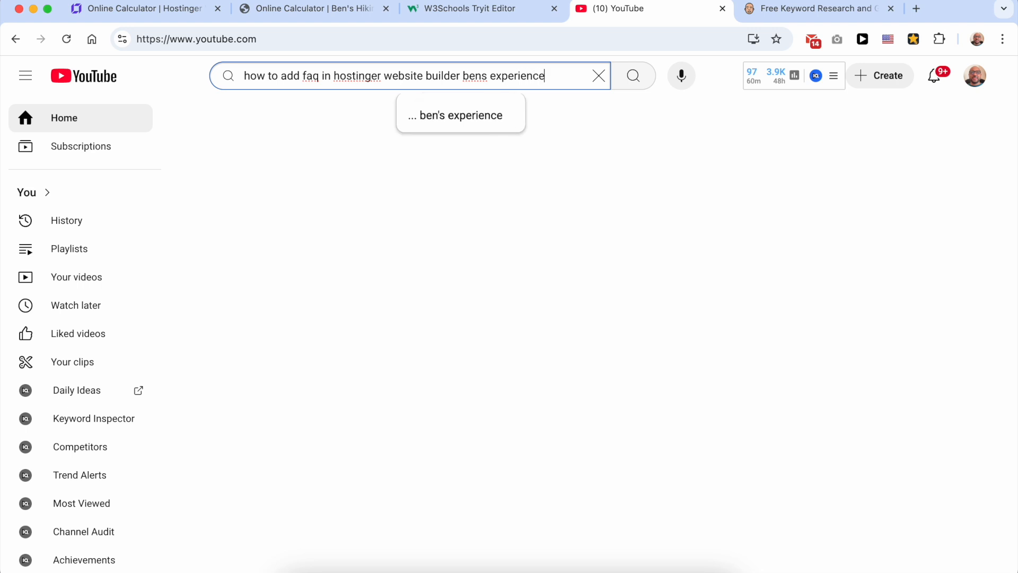
pyautogui.press('Return')
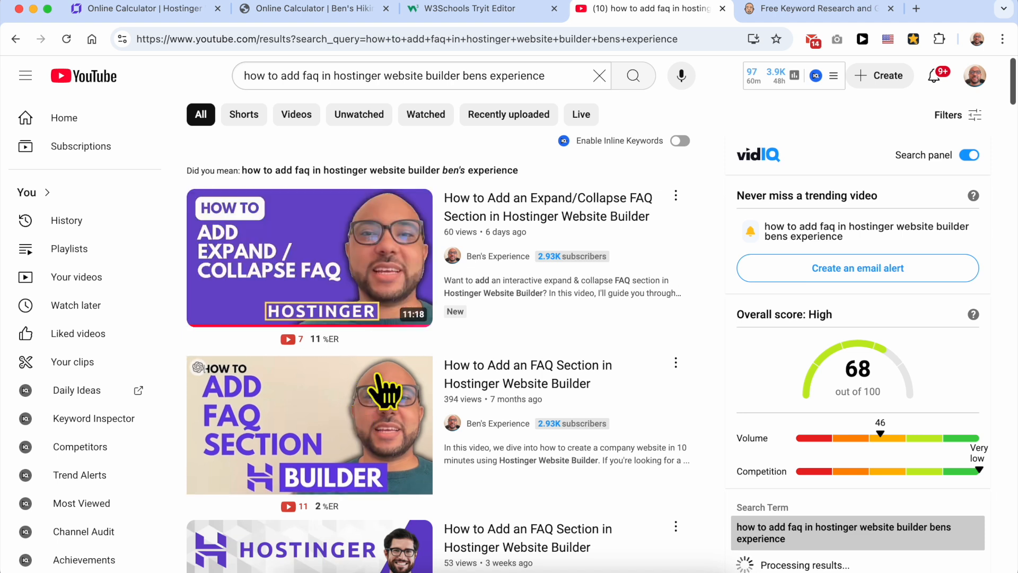
# Step: Preview the "How to Add an Expand/Collapse FAQ Section in Hostinger Website Builder" video around 4:57 and examine the collapsible FAQ example
pyautogui.moveTo(353, 395)
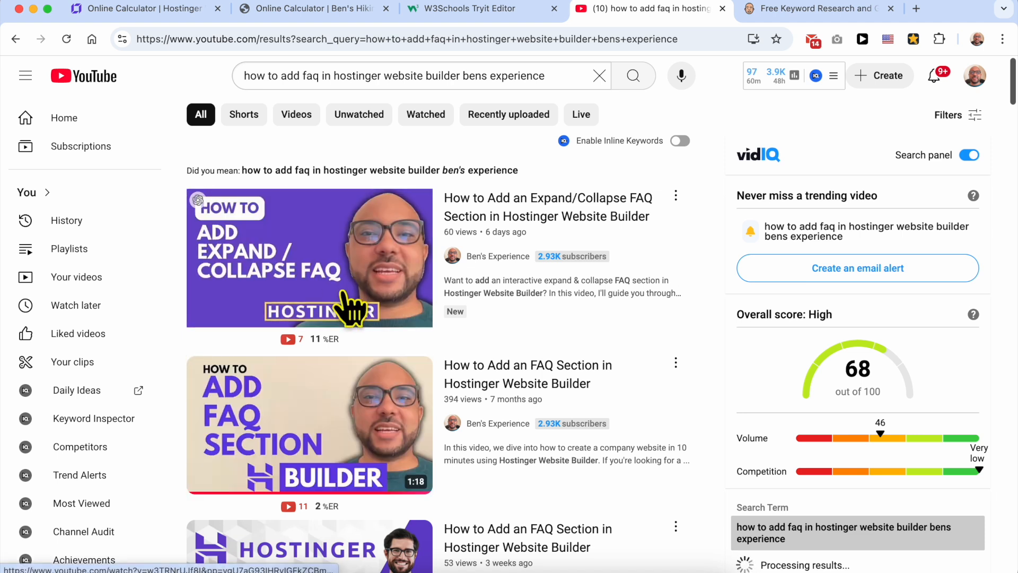
pyautogui.moveTo(371, 332)
pyautogui.click(287, 325)
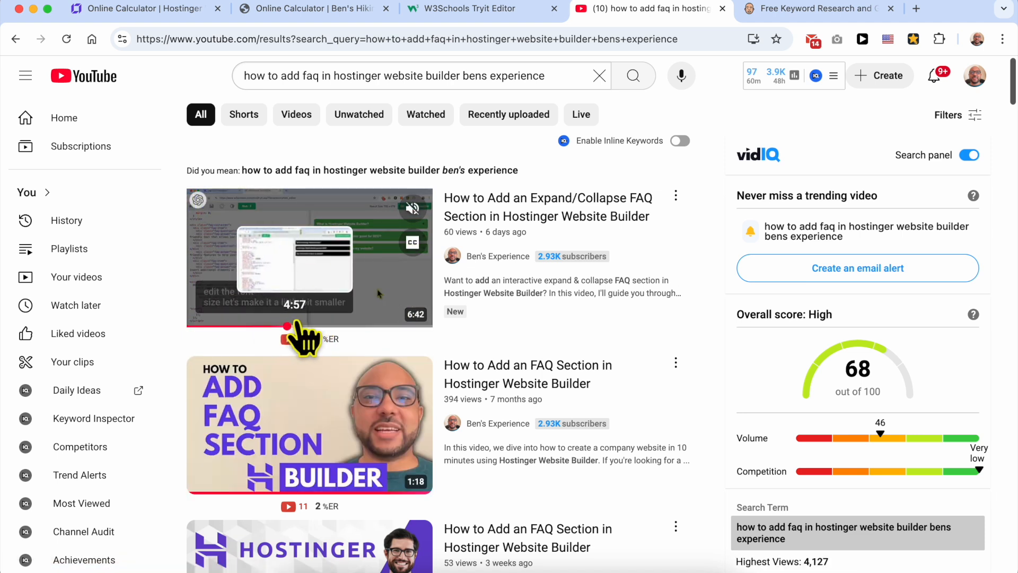
pyautogui.scroll(5, 348, 257)
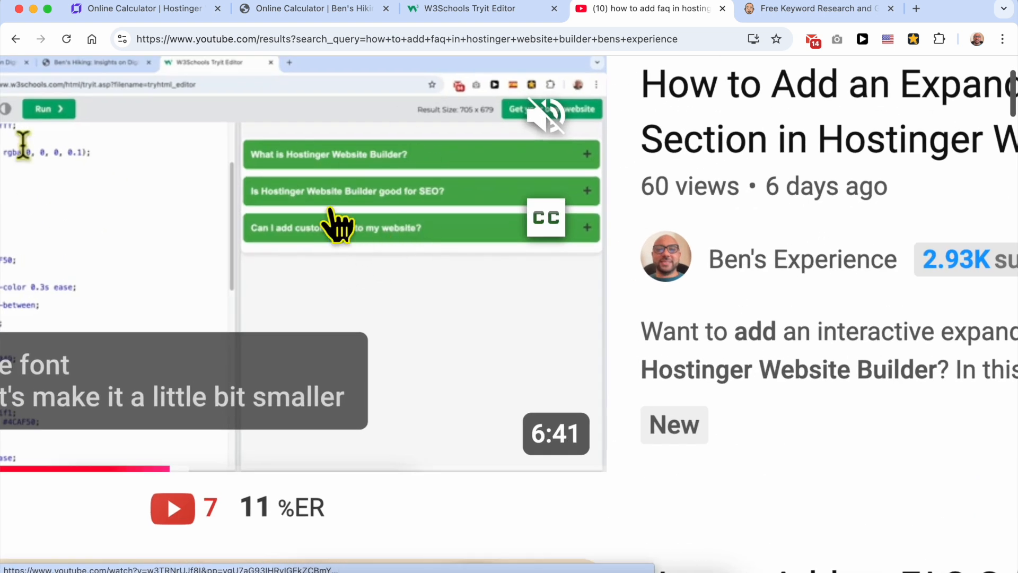
pyautogui.scroll(-5, 408, 45)
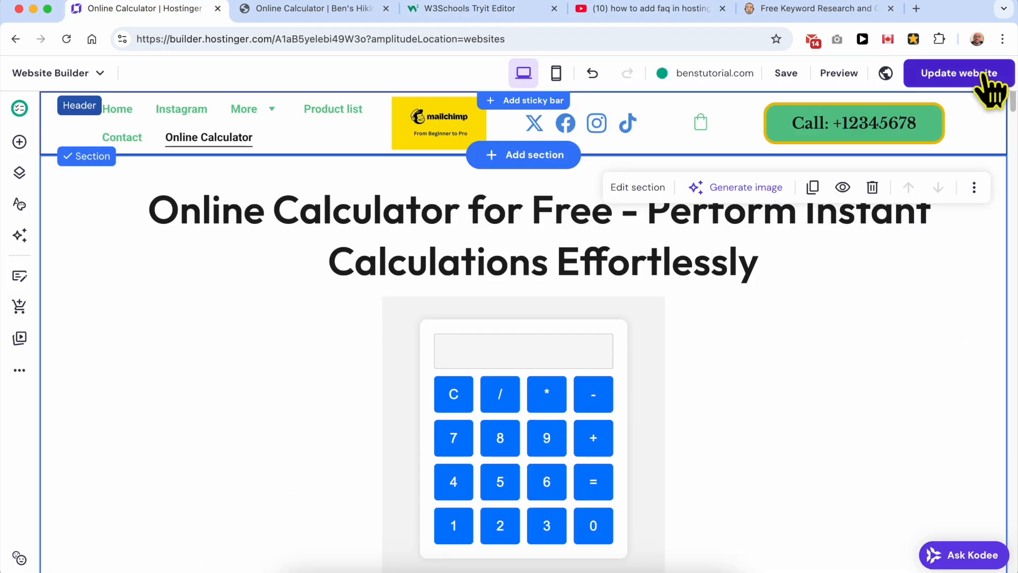
# Step: Publish the website changes in Hostinger and review the live Online Calculator page from the heading down through the FAQ section
pyautogui.click(986, 74)
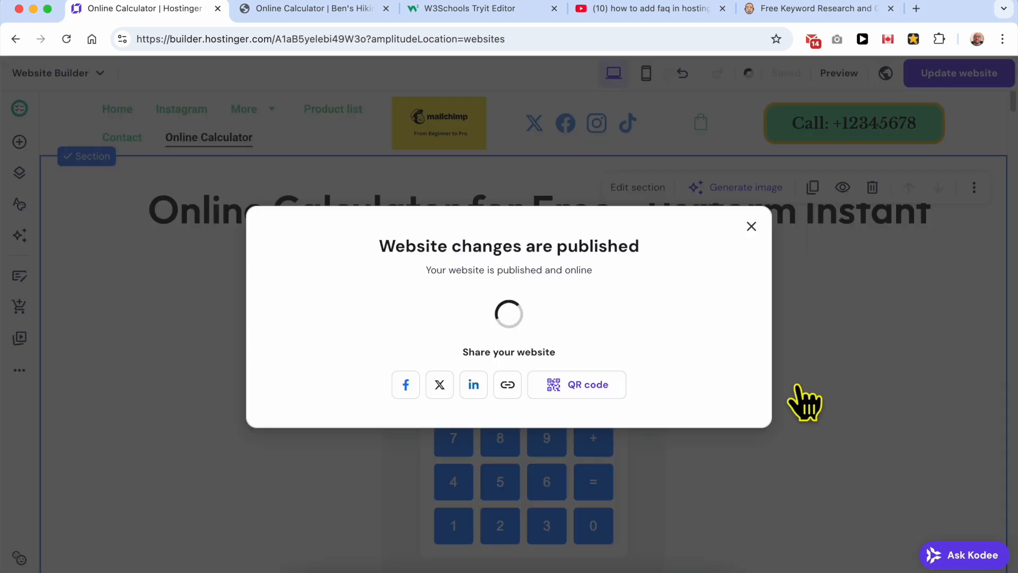
pyautogui.click(363, 11)
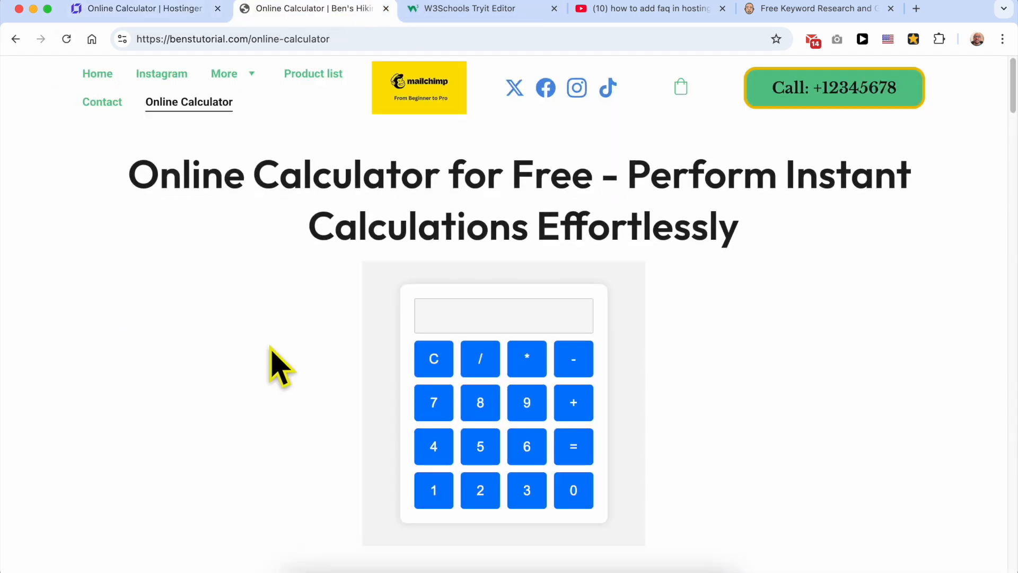
pyautogui.scroll(-10, 536, 228)
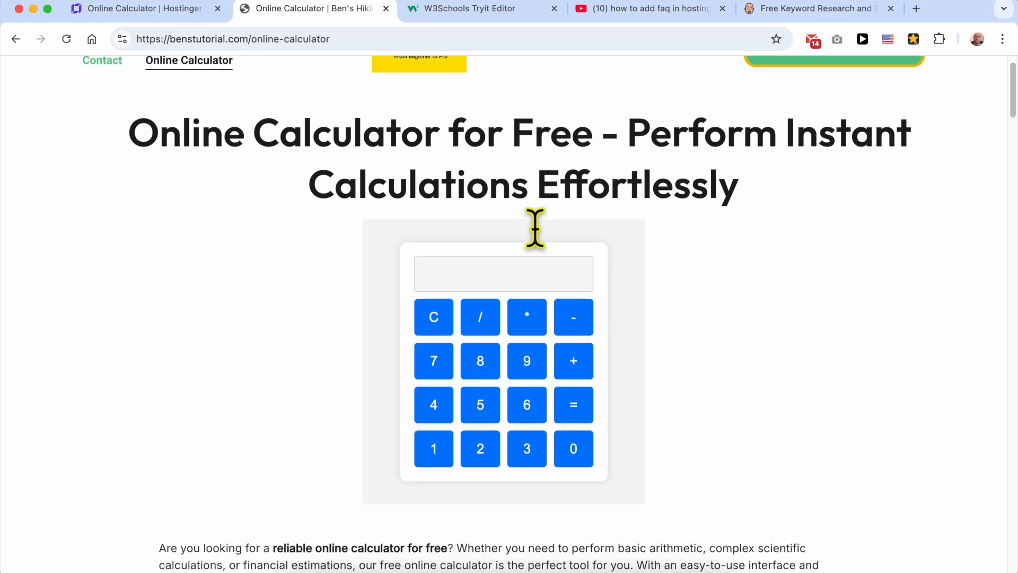
pyautogui.scroll(-15, 690, 270)
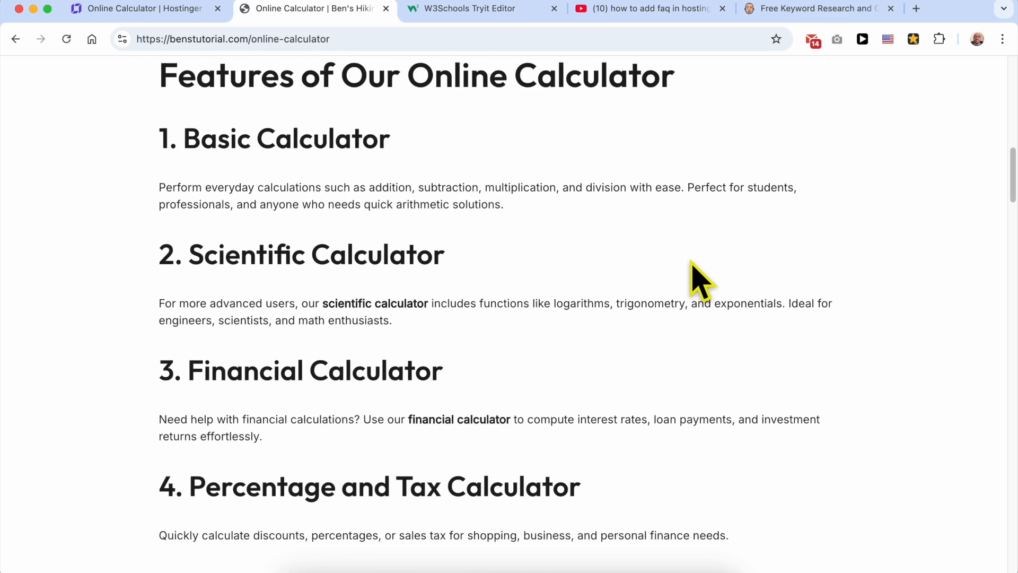
pyautogui.scroll(-15, 692, 271)
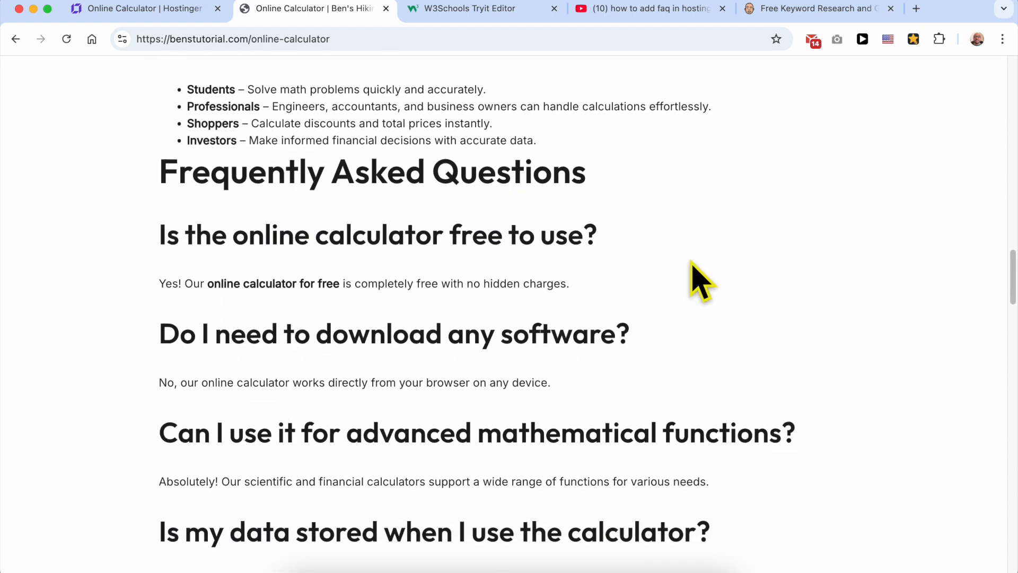
pyautogui.scroll(-4, 702, 281)
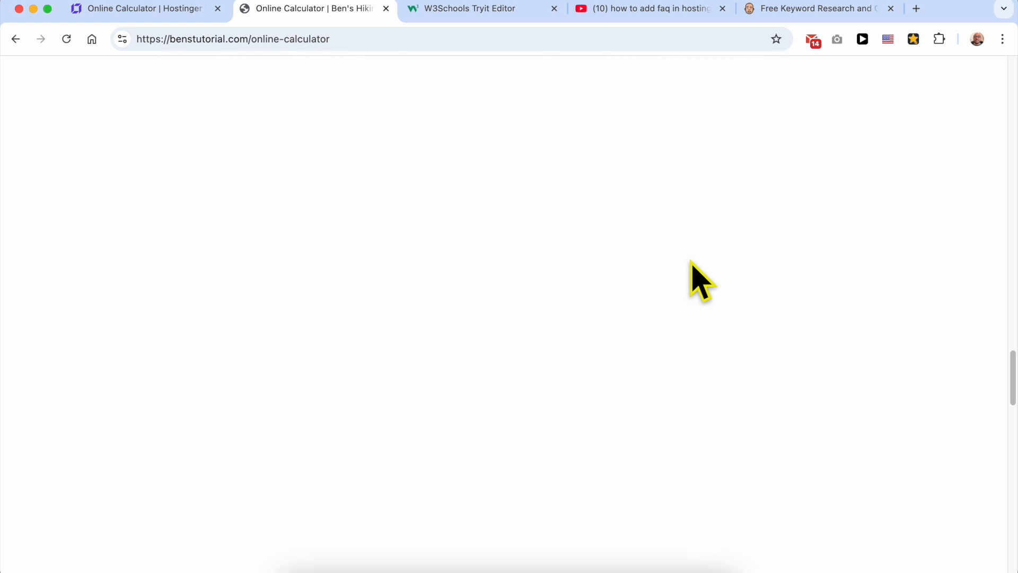